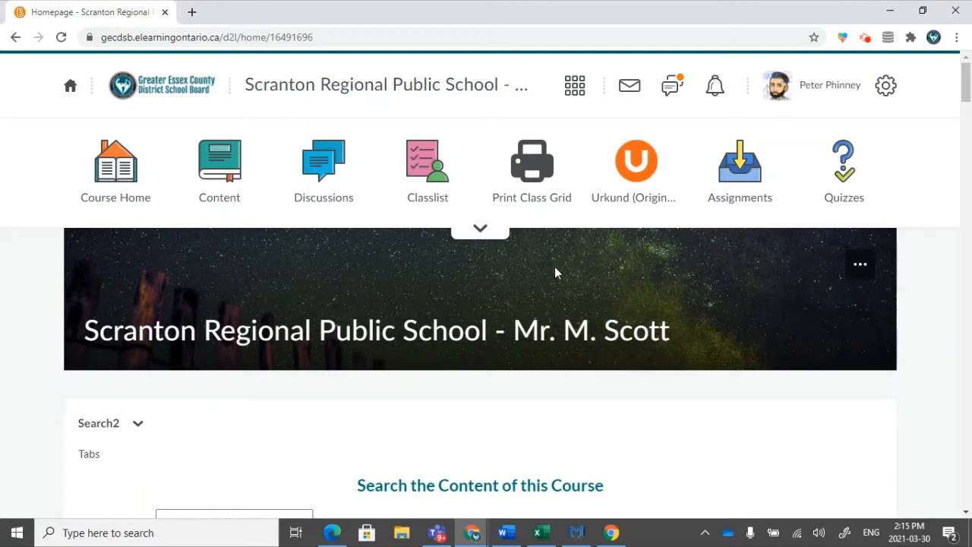
Open the course's grade export options and set the key field to Username.
click(482, 230)
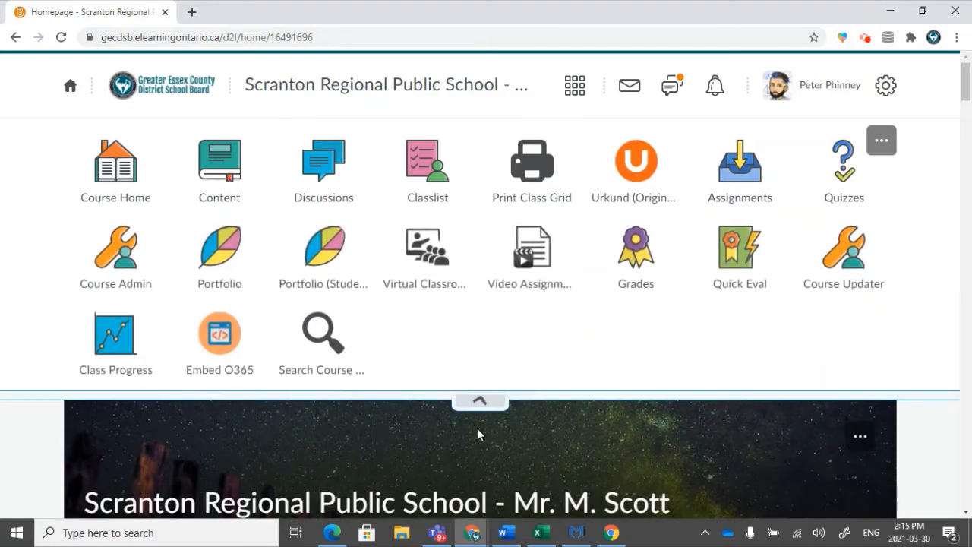
click(633, 292)
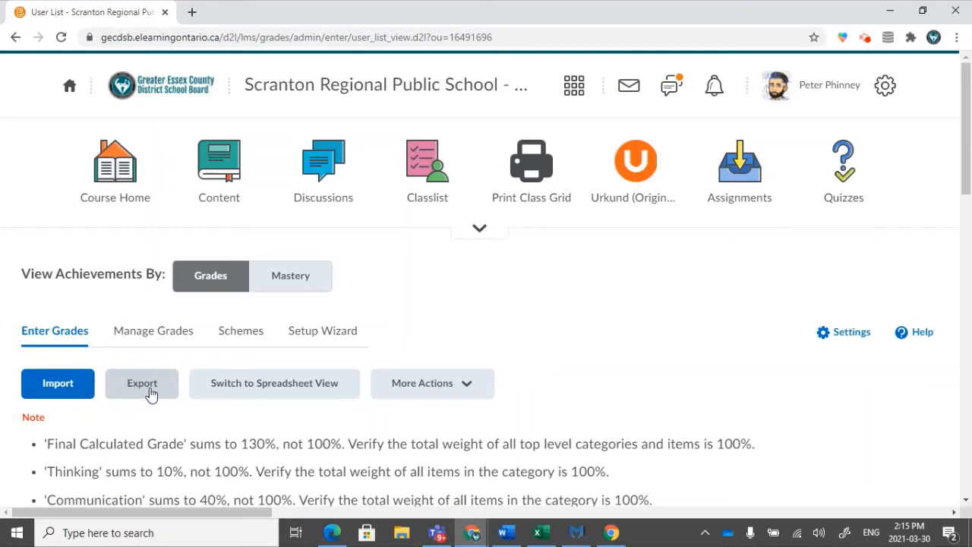
click(151, 392)
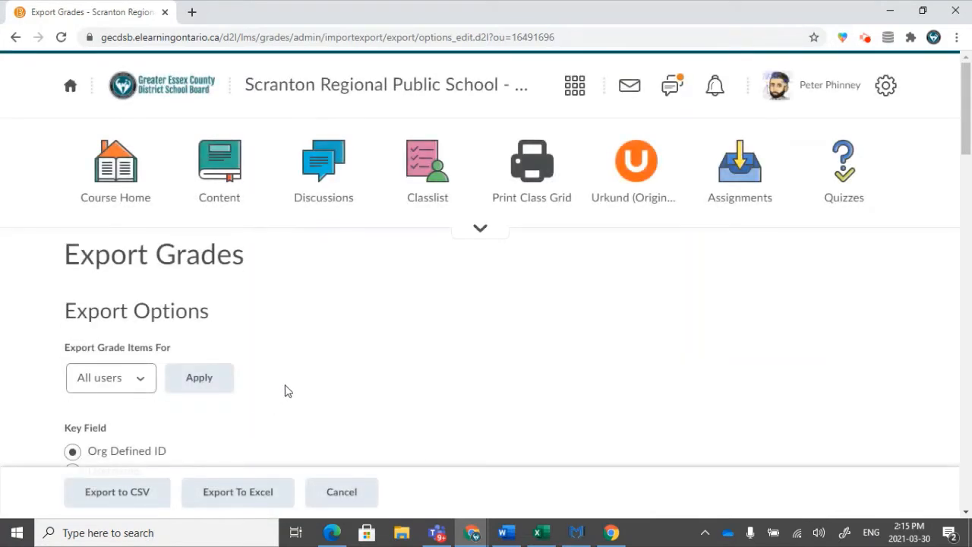
scroll(289, 386, down, 3)
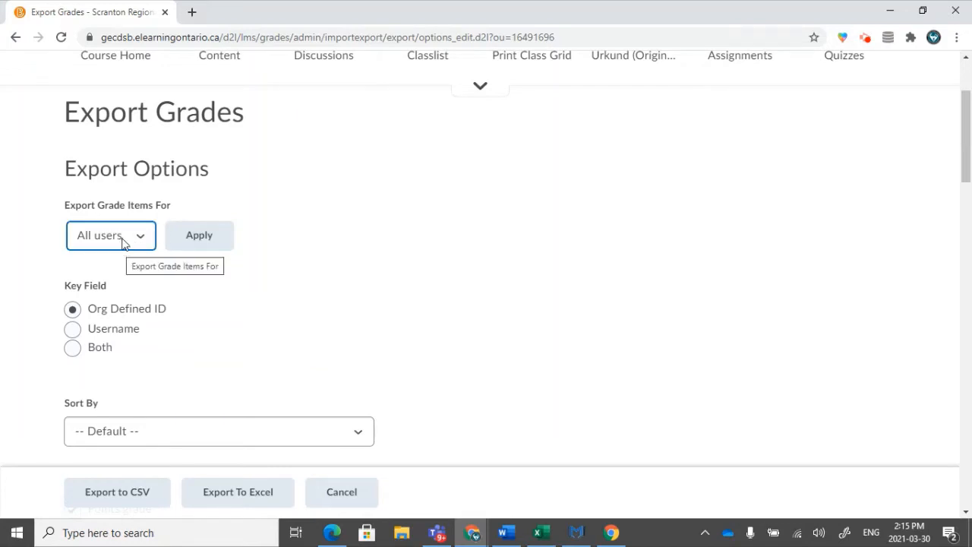
click(72, 328)
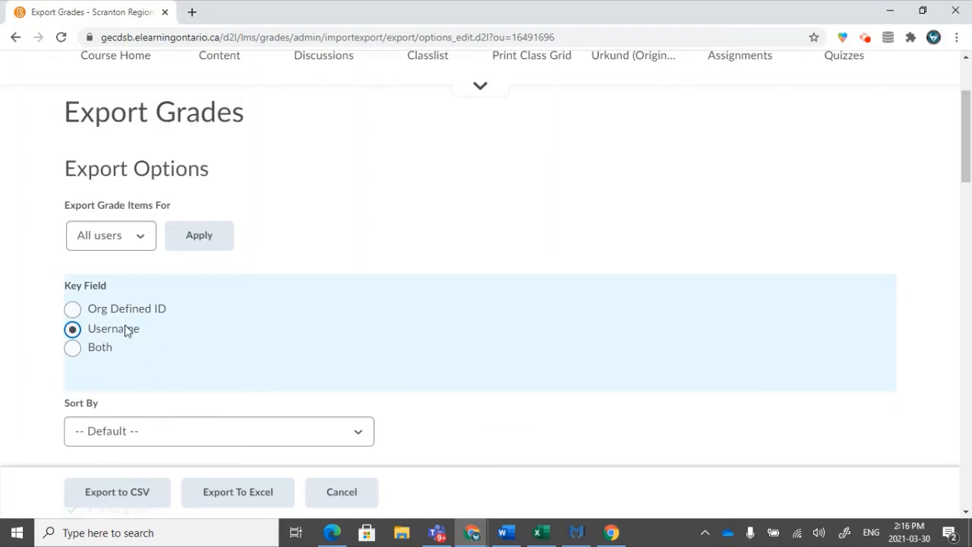
Clear the selection of all grade items in the list of grades to export.
scroll(128, 323, down, 2)
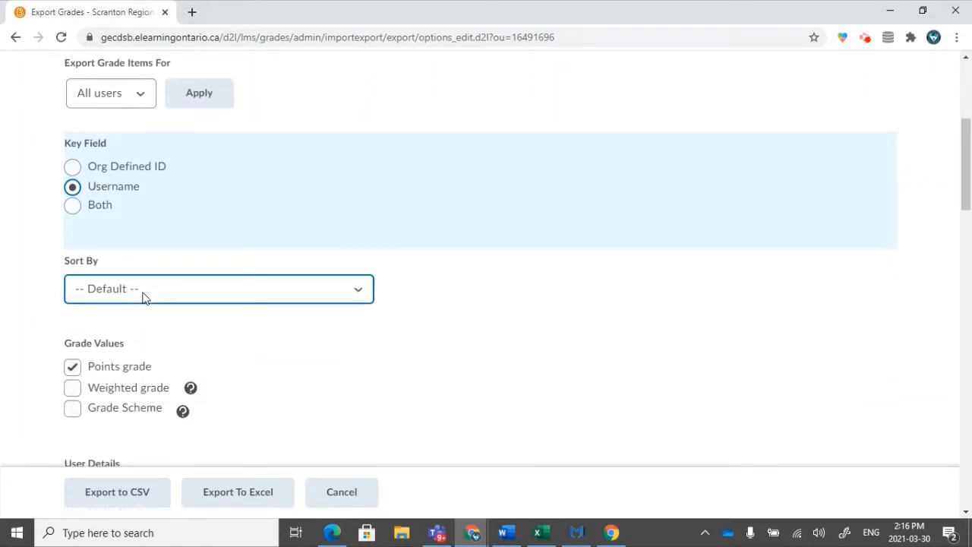
scroll(300, 373, down, 1)
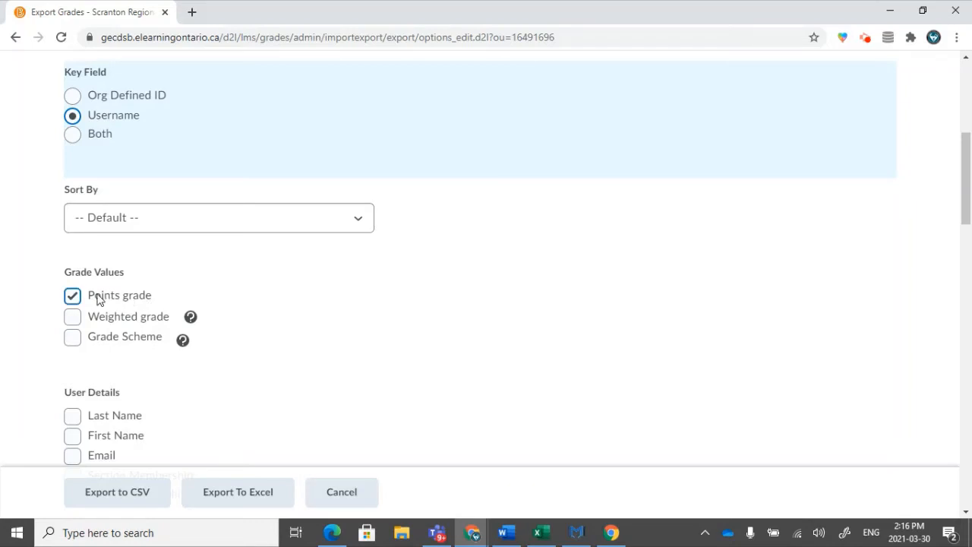
scroll(102, 301, down, 2)
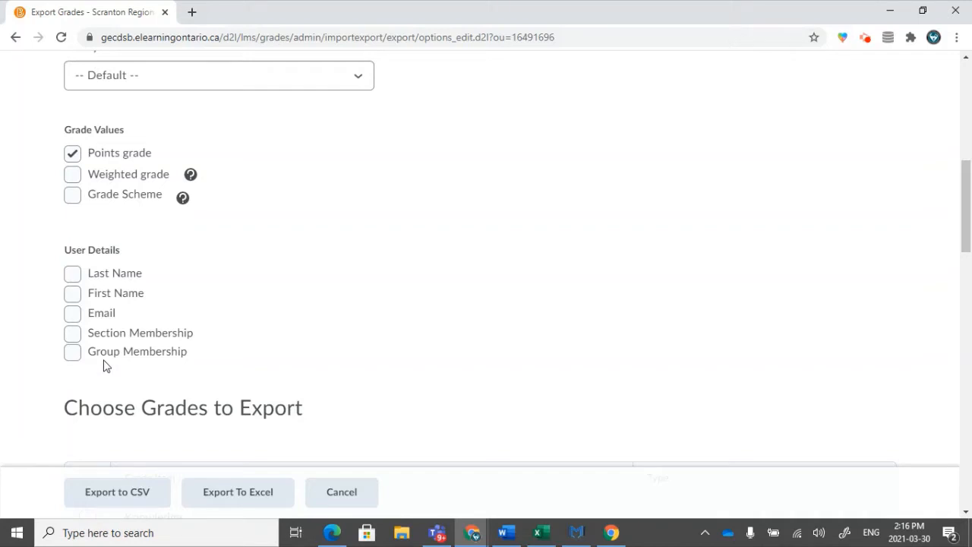
scroll(104, 365, down, 4)
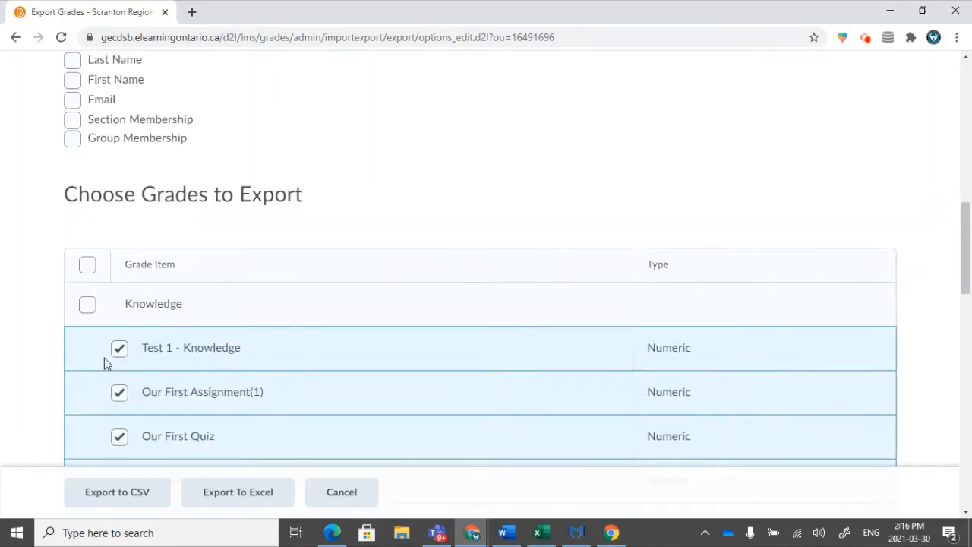
scroll(104, 359, down, 2)
scroll(104, 358, down, 9)
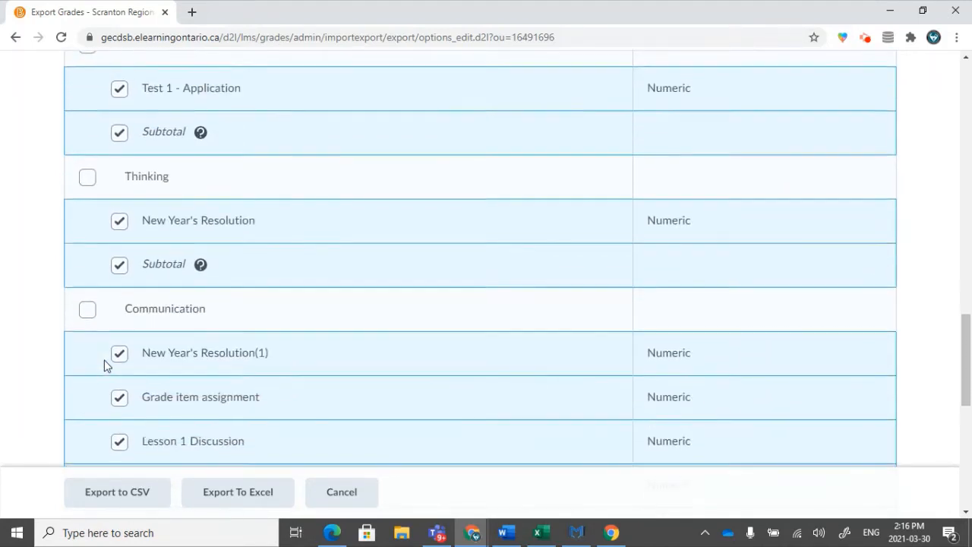
scroll(103, 361, down, 3)
scroll(102, 362, up, 10)
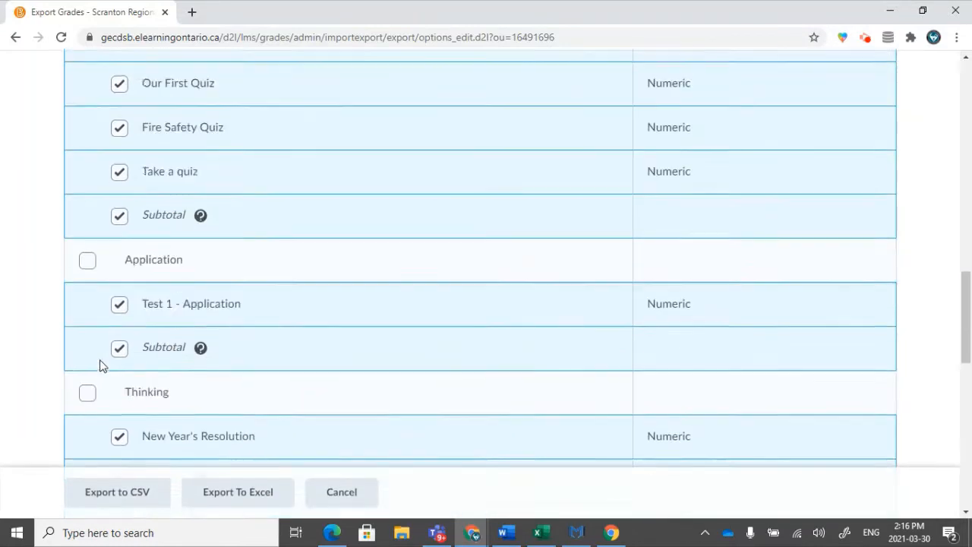
scroll(99, 361, up, 2)
click(88, 252)
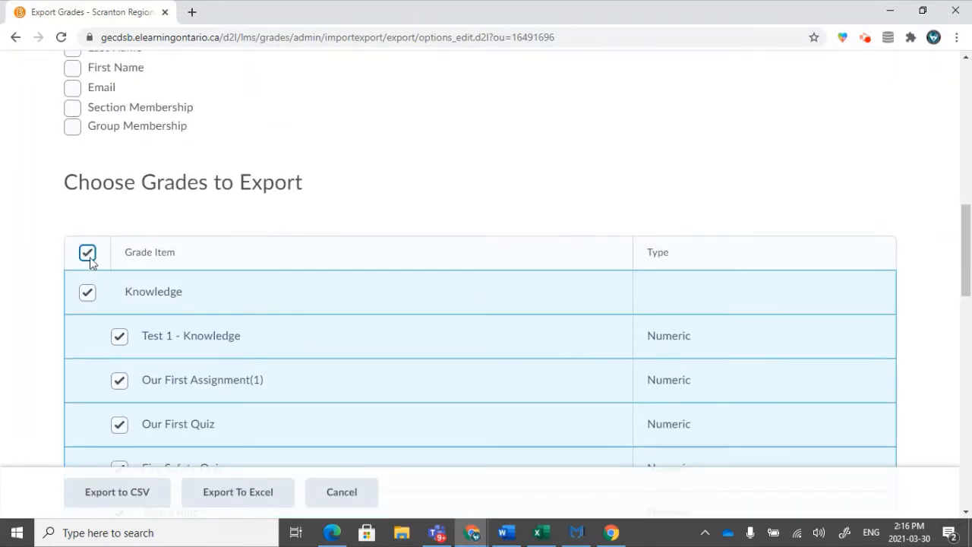
click(87, 252)
Select Test 1 - Knowledge, Our First Assignment(1), Our First Quiz, Fire Safety Quiz, Take a quiz and Test 1 - Application for export.
scroll(219, 367, down, 2)
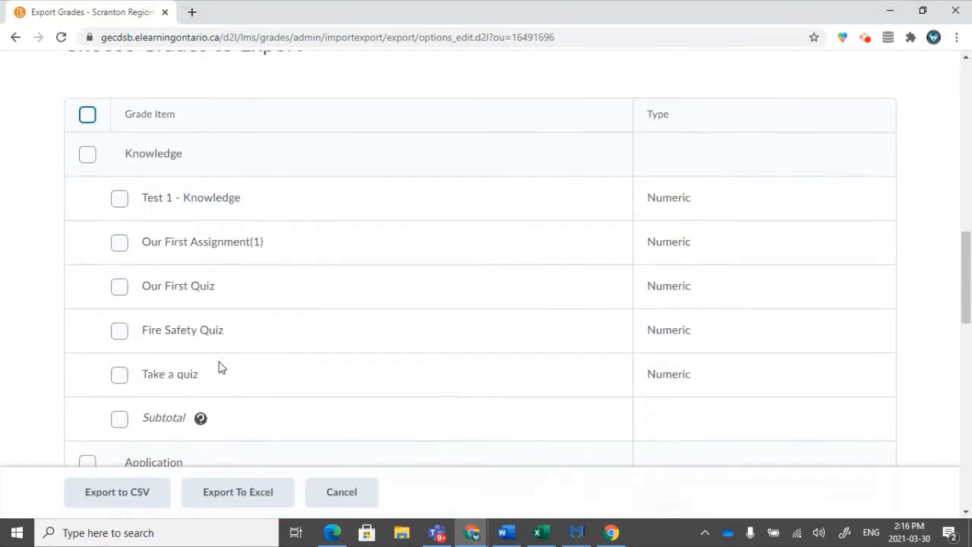
click(119, 194)
click(122, 239)
click(120, 282)
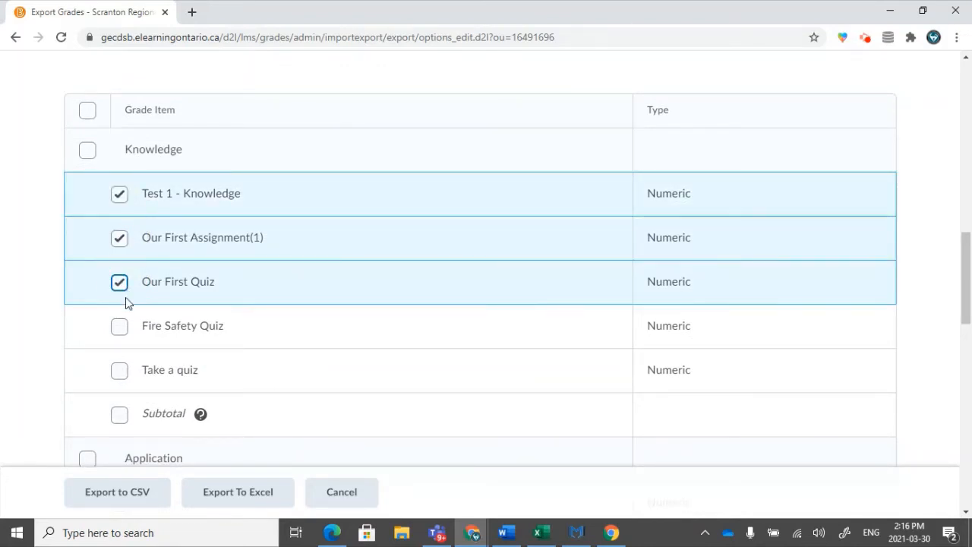
click(119, 326)
click(119, 370)
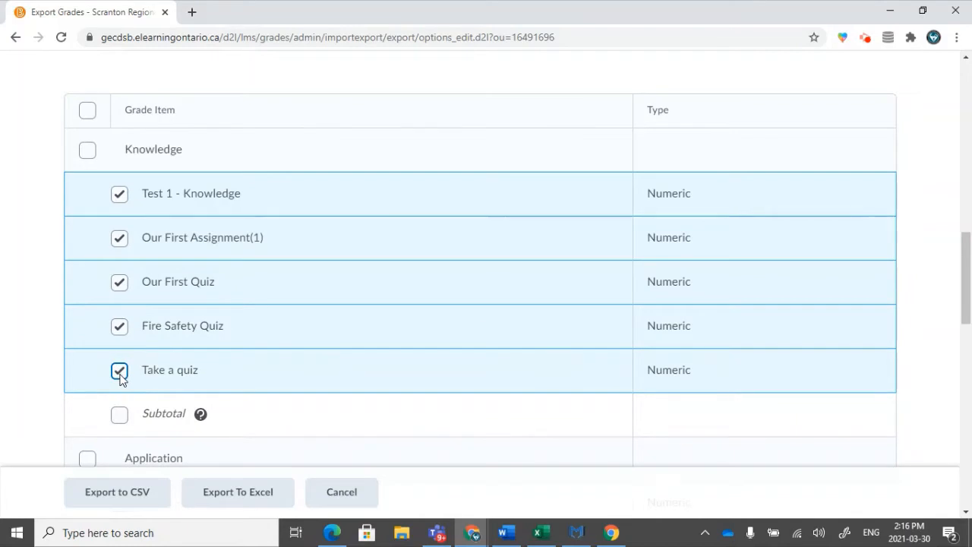
scroll(119, 372, down, 4)
click(119, 218)
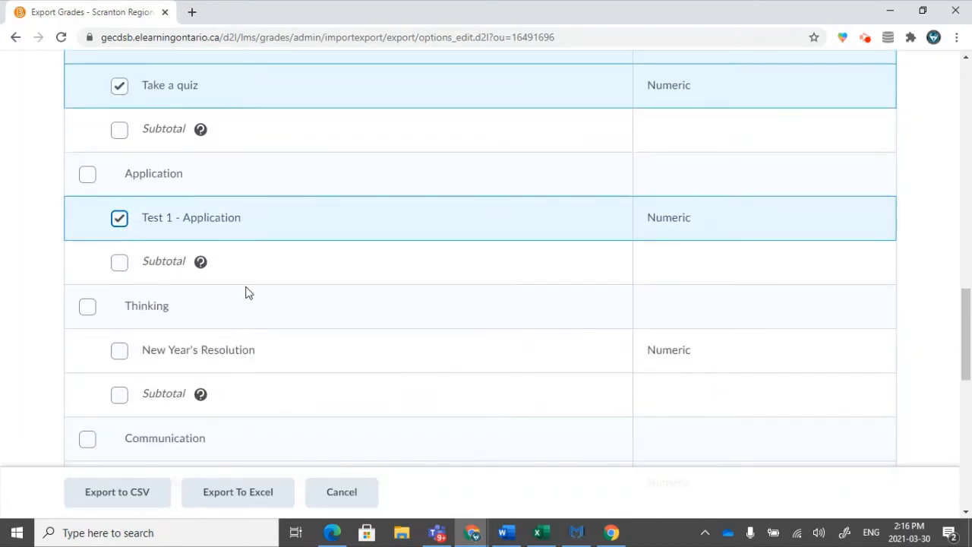
Export the selected grades to Excel and download the resulting file.
scroll(246, 293, down, 3)
scroll(247, 303, down, 6)
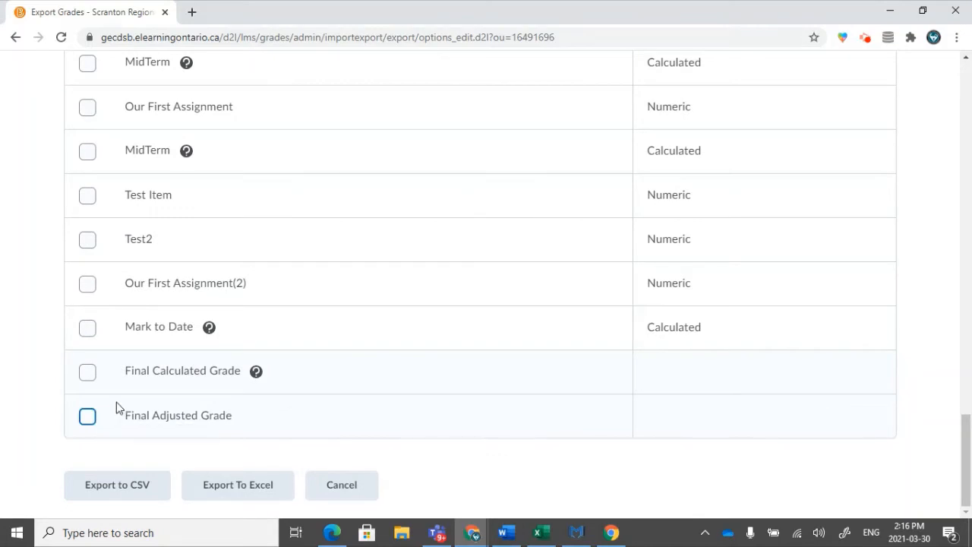
scroll(114, 405, up, 10)
scroll(131, 406, up, 3)
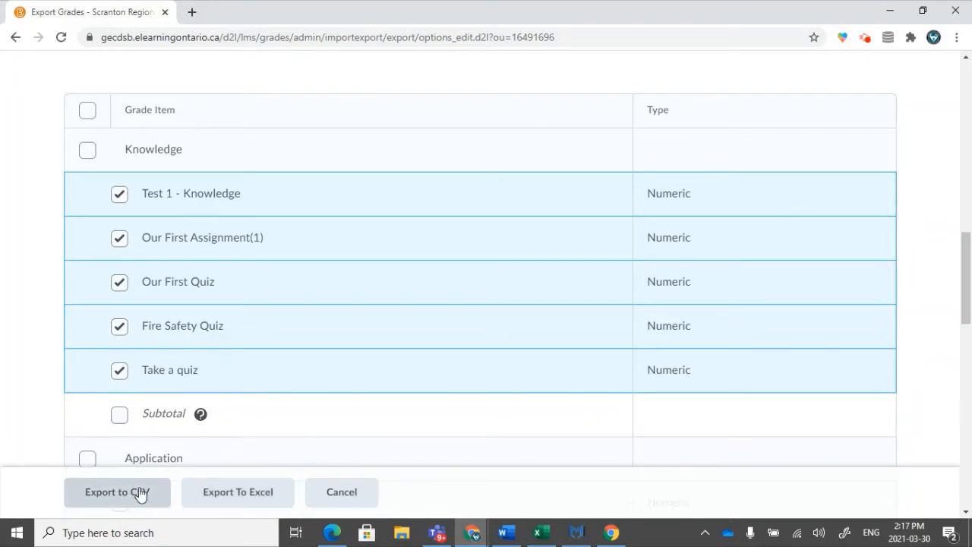
click(220, 494)
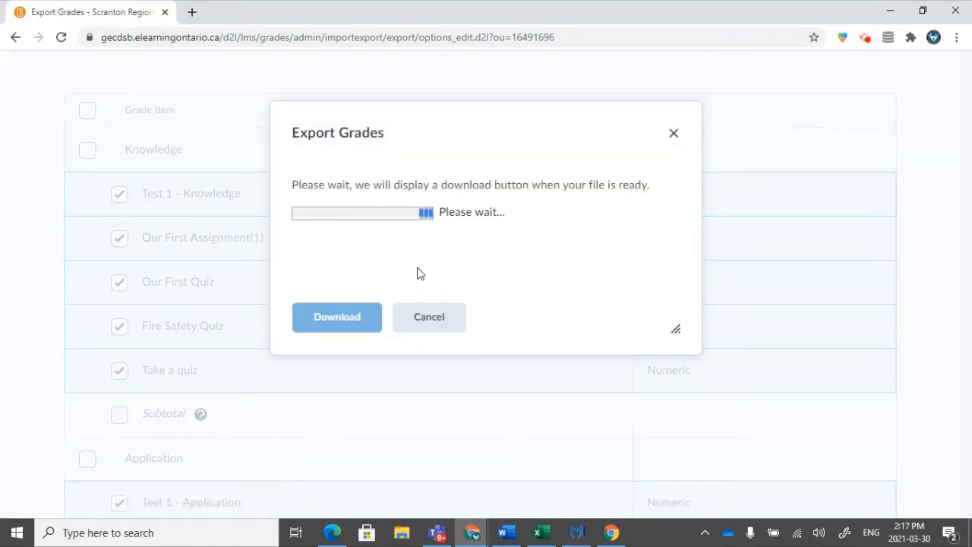
click(337, 317)
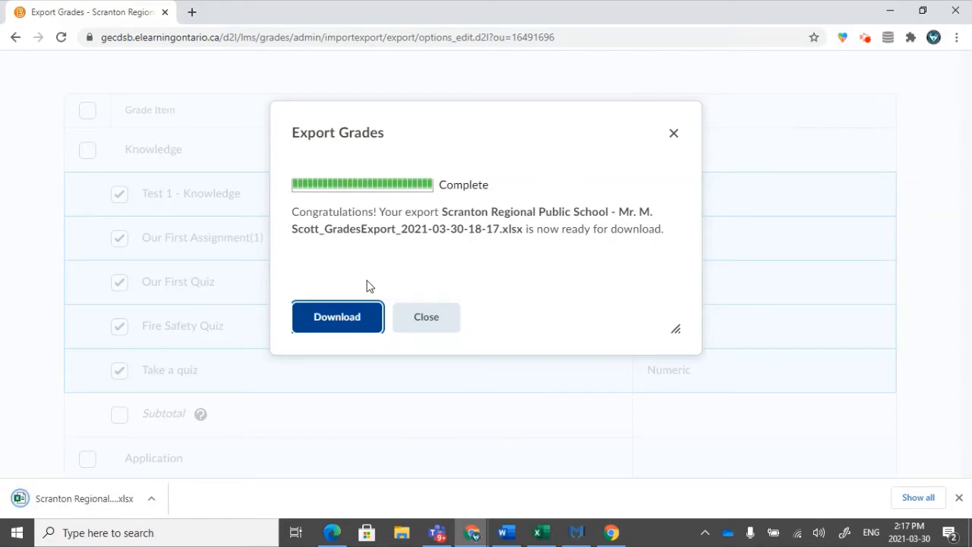
click(426, 320)
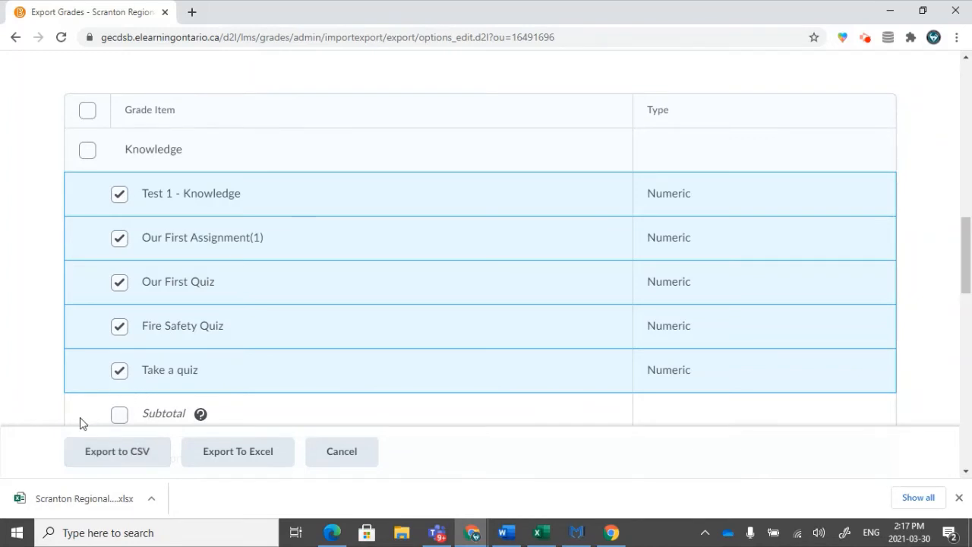
Open the downloaded grades export in Excel, maximize its window and enable saving for the protected file.
click(67, 500)
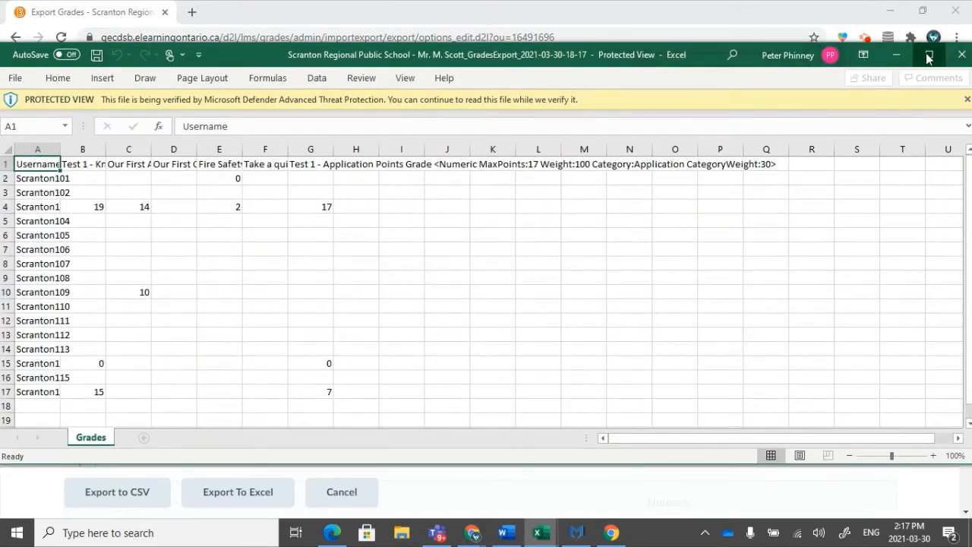
click(927, 57)
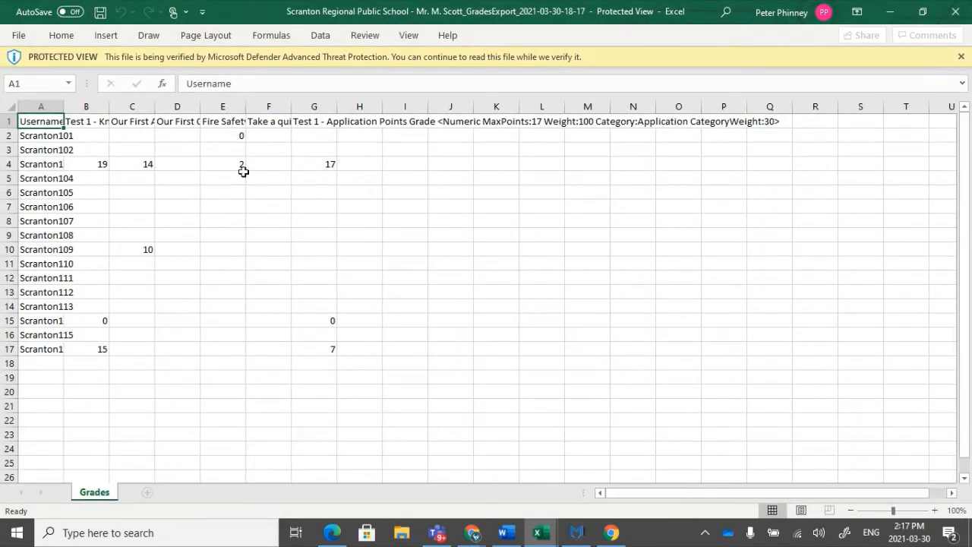
click(20, 37)
click(46, 194)
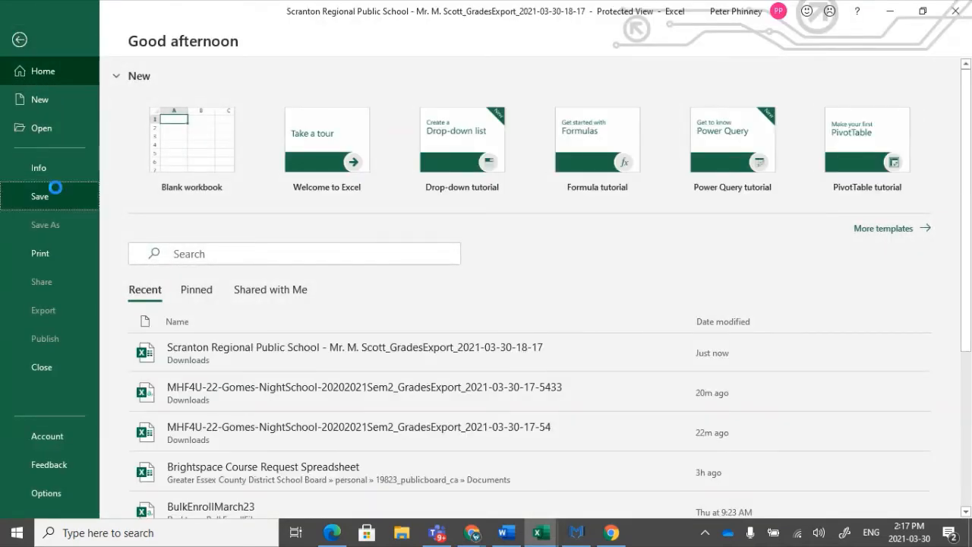
click(481, 309)
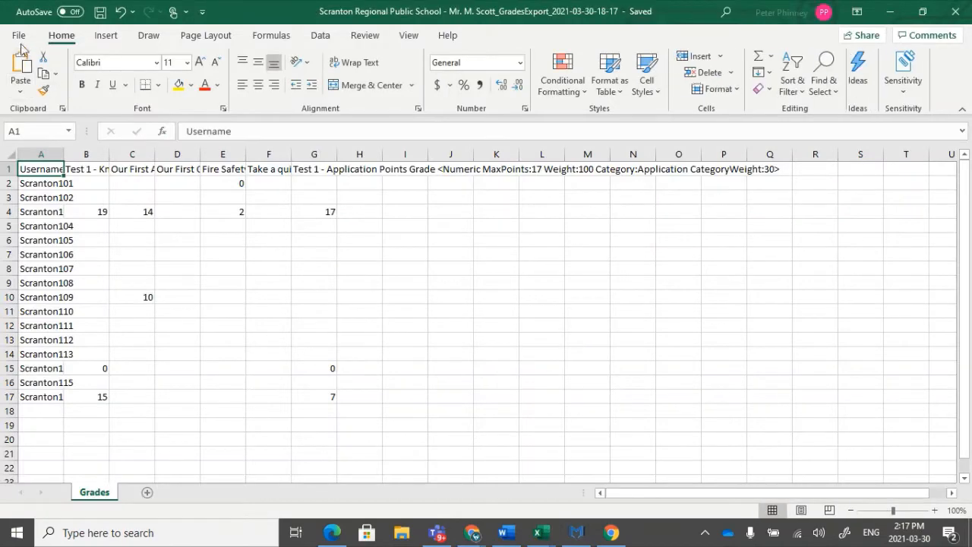
Save a copy of the workbook in Downloads as CSV (Comma delimited) named "Scranton Regional Public School - Marks".
click(19, 38)
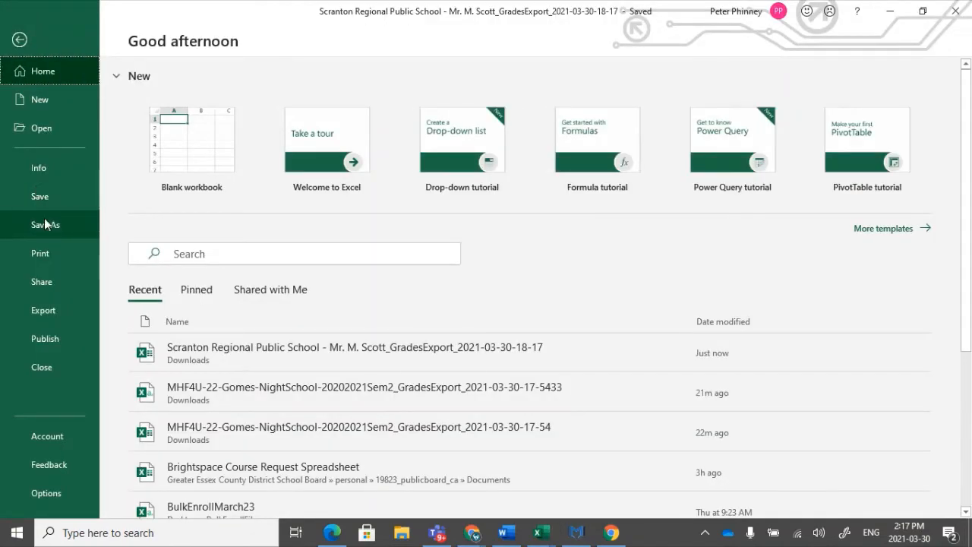
click(45, 224)
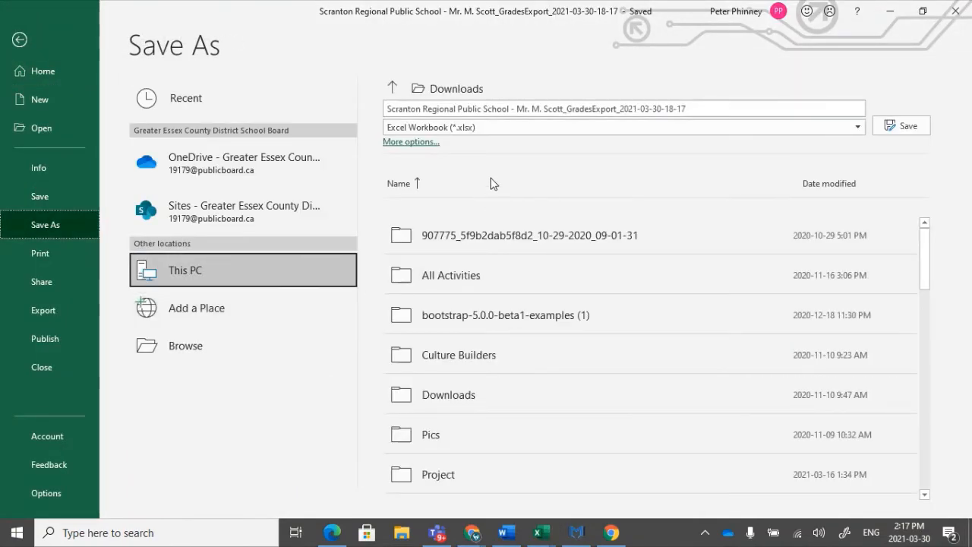
click(486, 126)
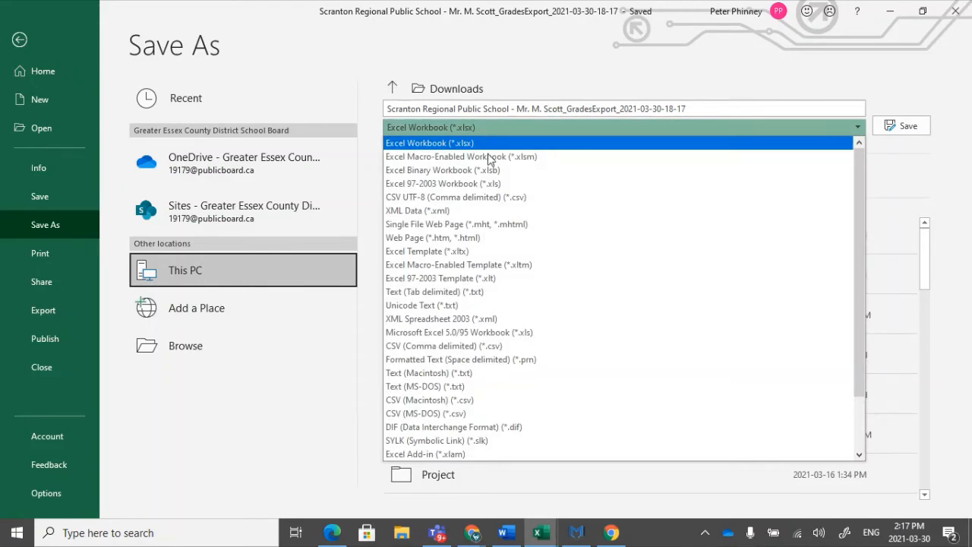
click(469, 346)
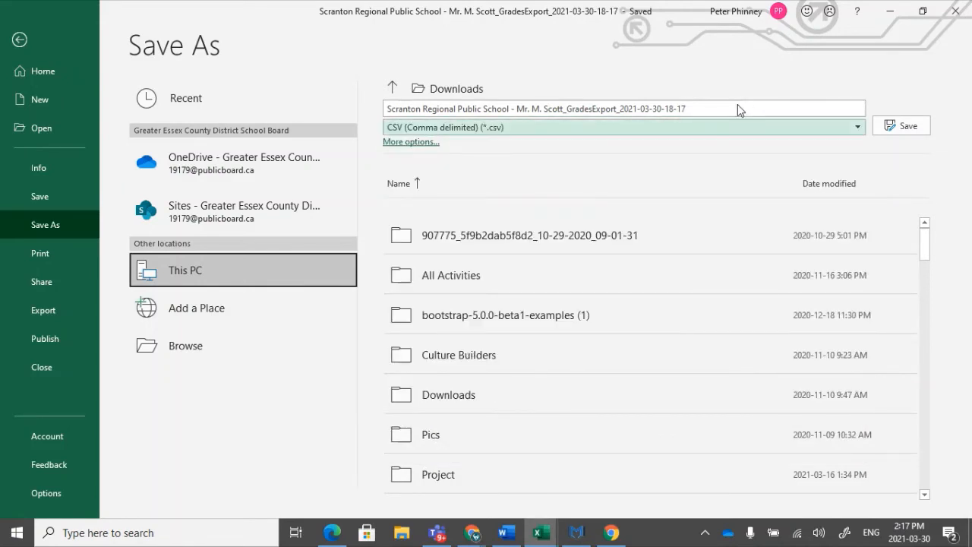
click(653, 109)
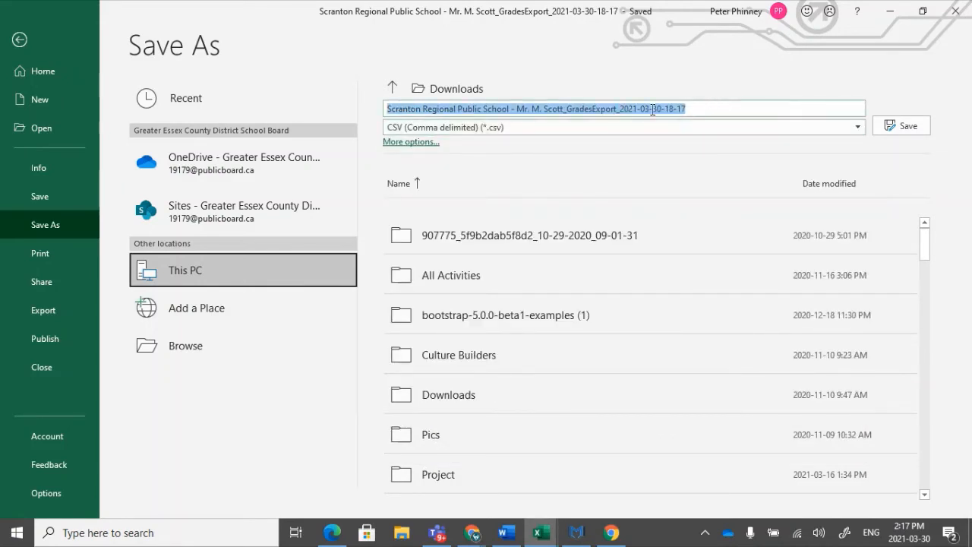
click(517, 108)
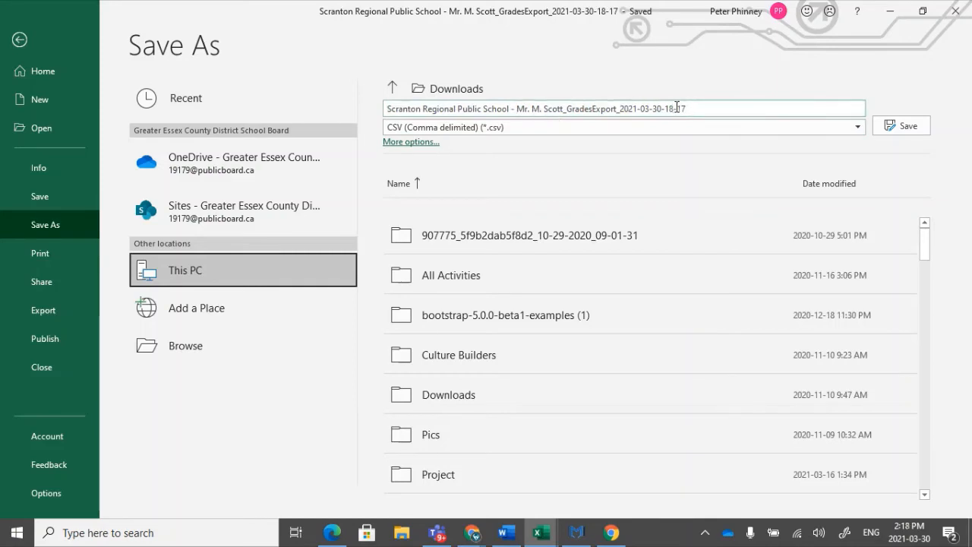
drag(685, 109, 530, 114)
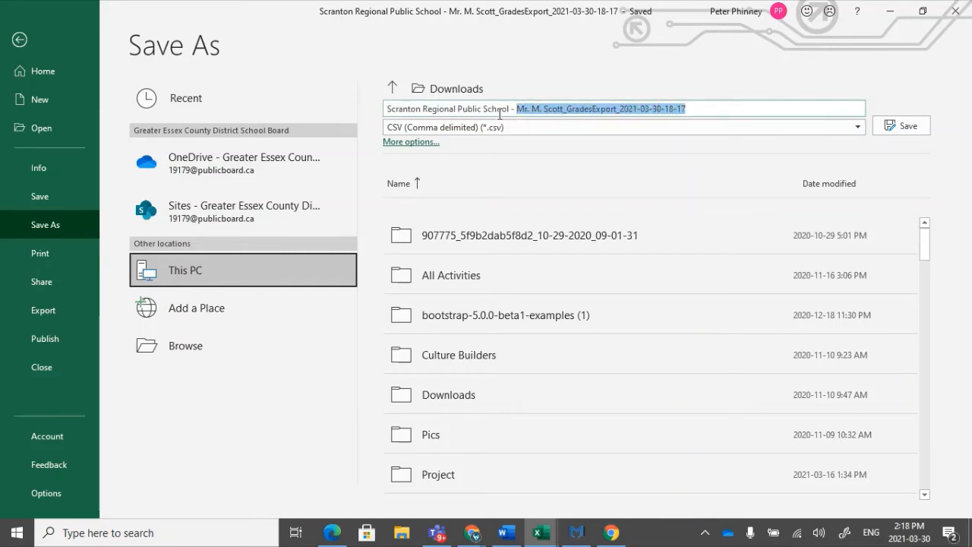
text(Marks)
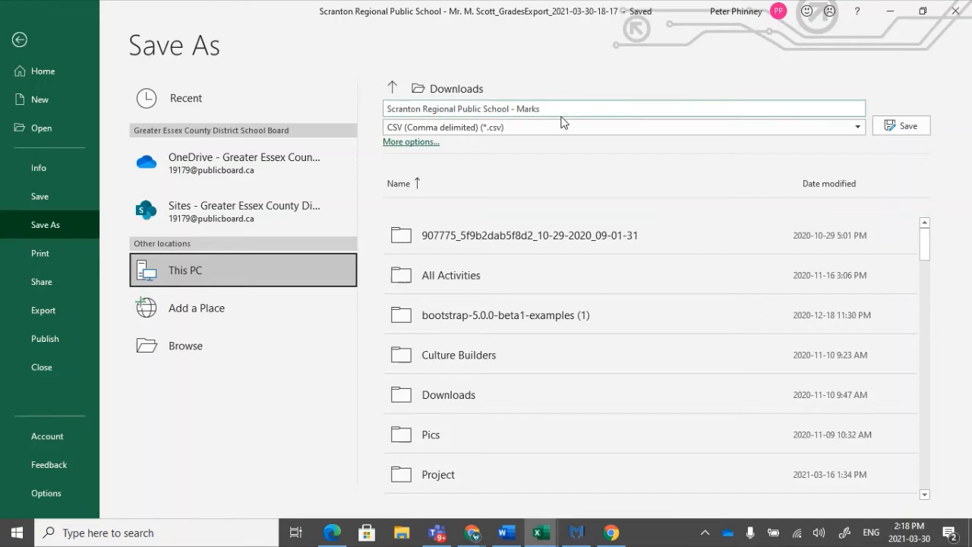
click(901, 125)
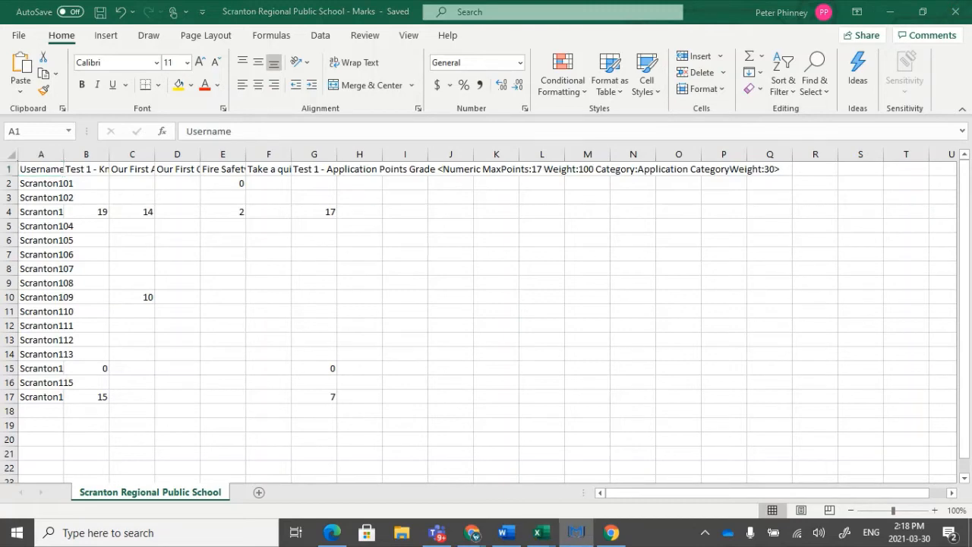
Switch to MarkBook, maximize it, and open "Scranton Regional Public School - Marks" from Downloads for importing marks from other sources.
click(577, 533)
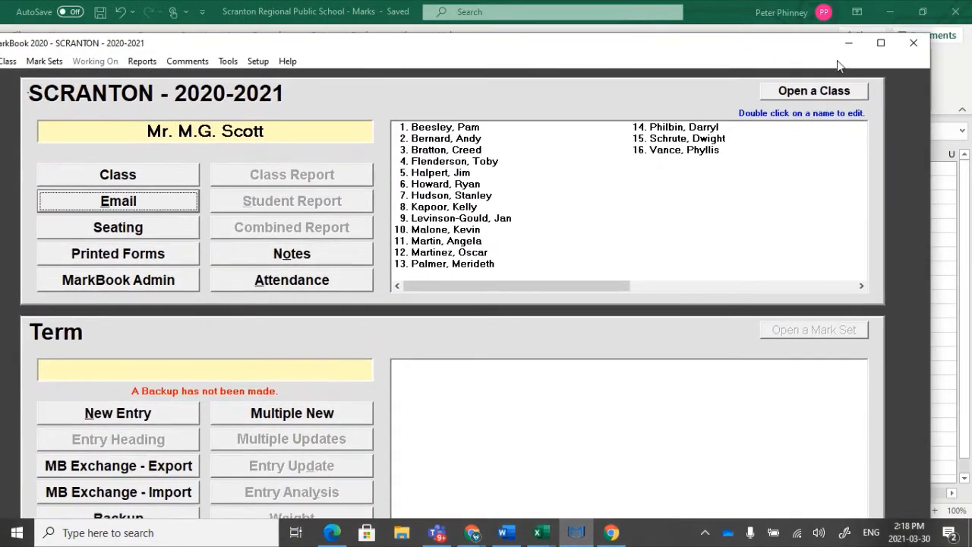
click(881, 43)
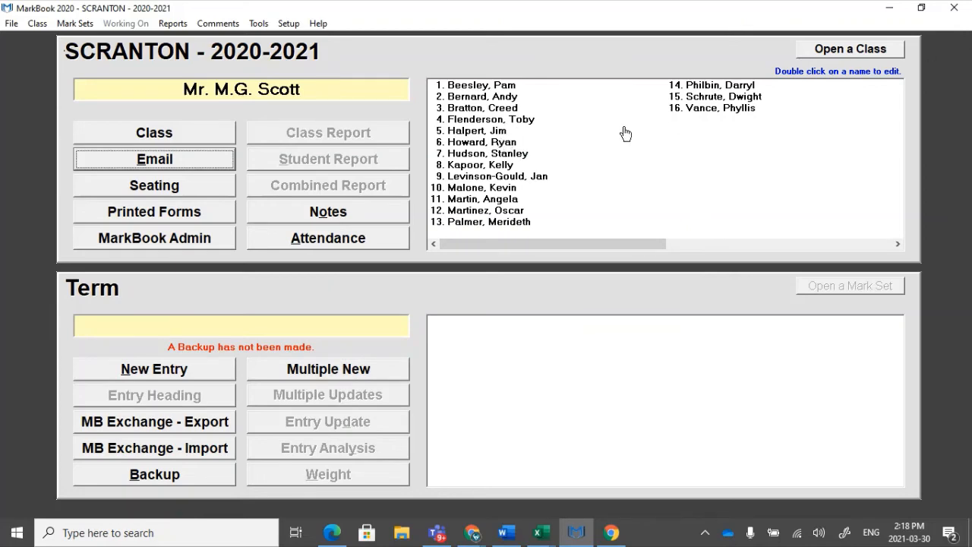
click(75, 23)
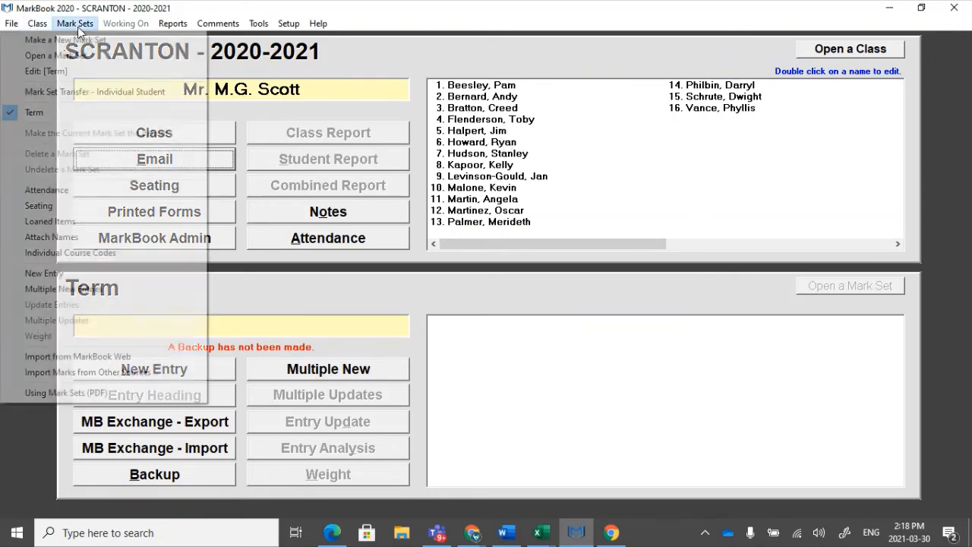
click(117, 375)
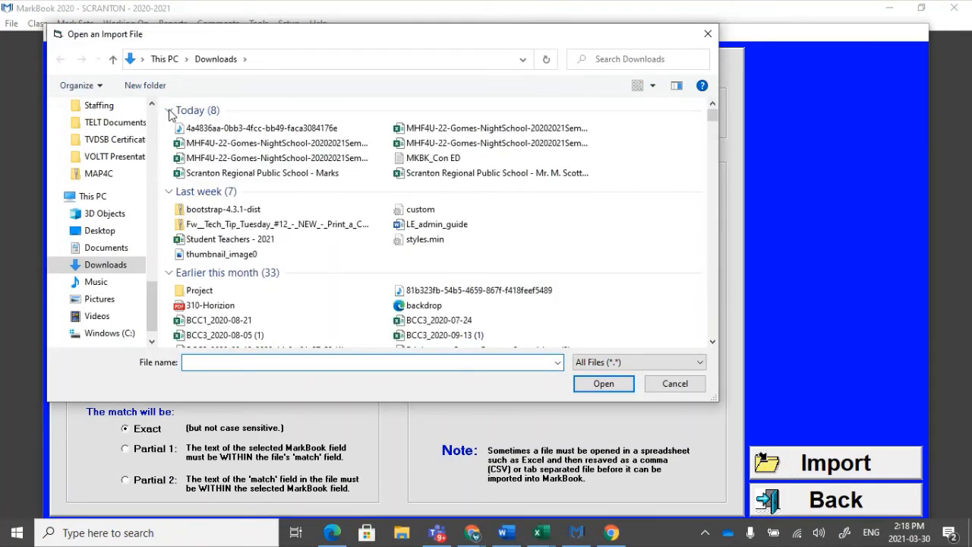
click(272, 173)
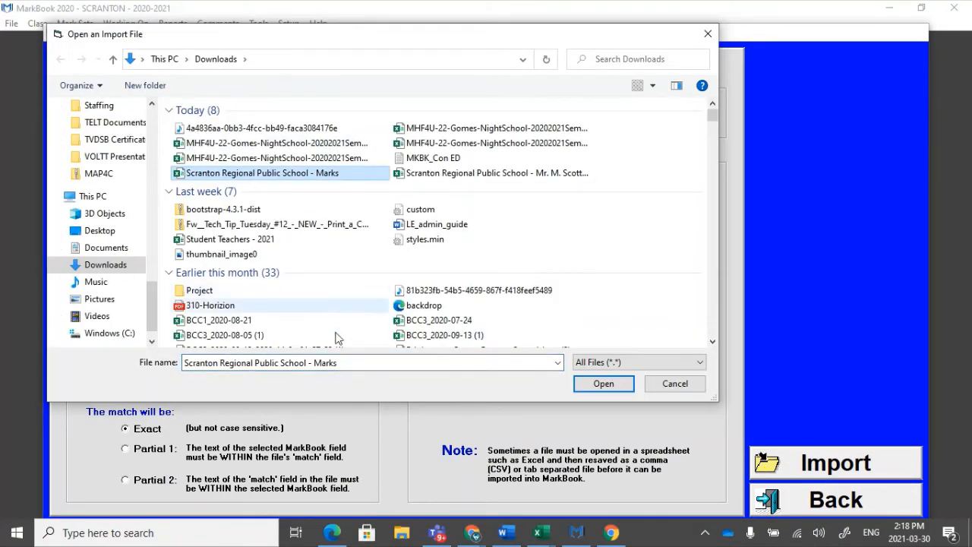
click(600, 384)
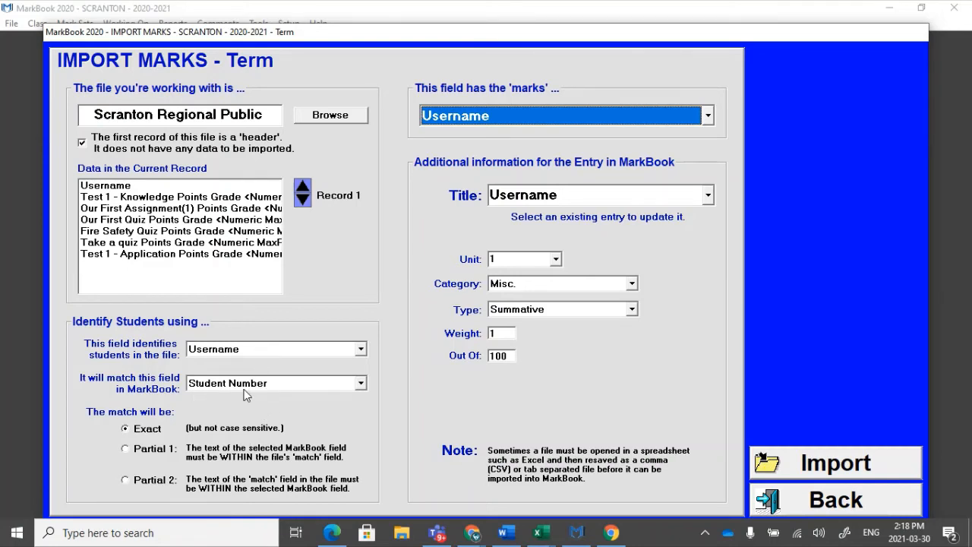
Choose the Test 1 - Knowledge Points Grade column as the field containing the marks.
click(144, 199)
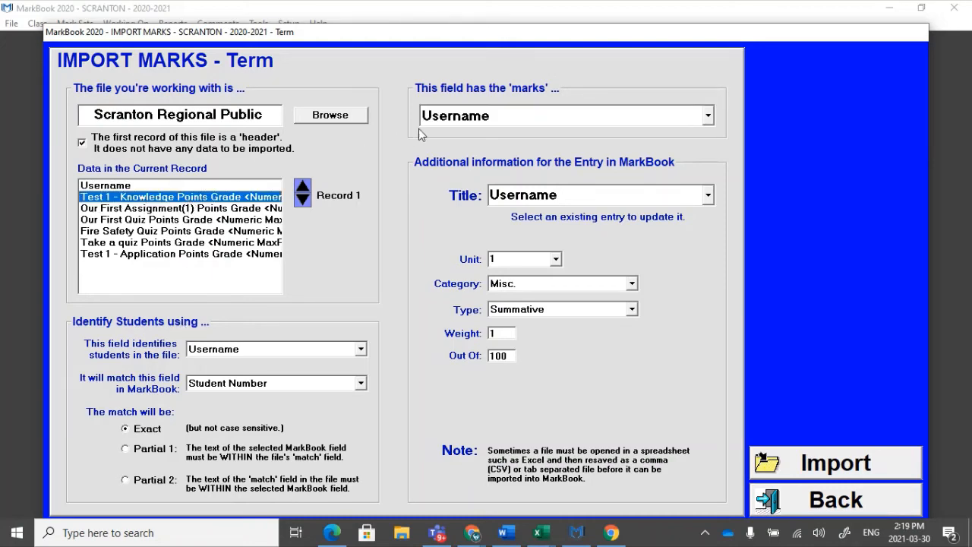
click(494, 116)
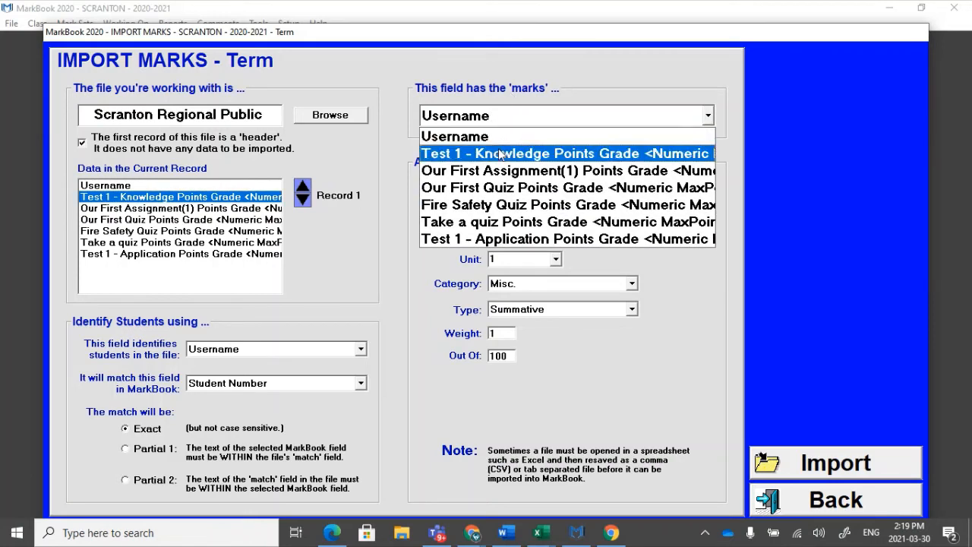
click(502, 155)
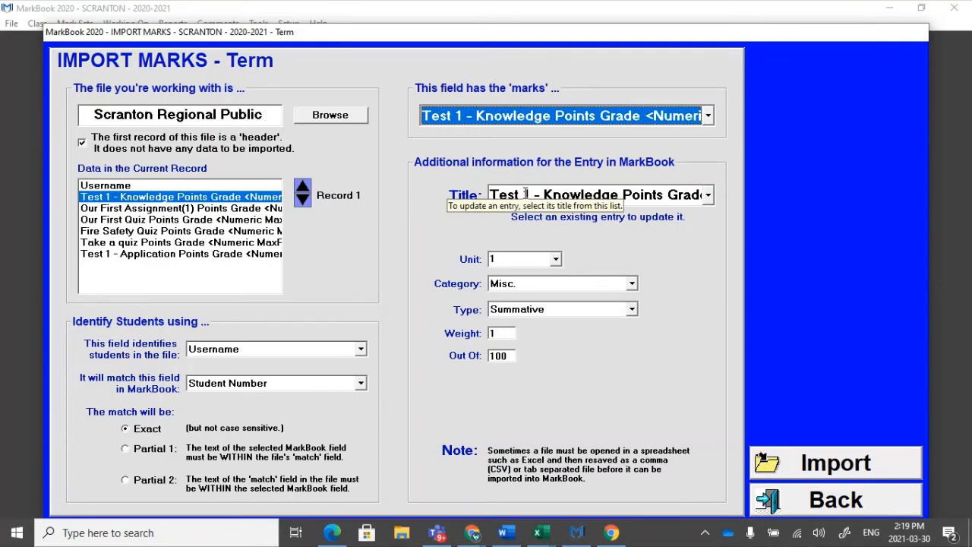
Shorten the new entry's title to "Test 1 - Knowledge", removing the points, weight and category details.
click(580, 195)
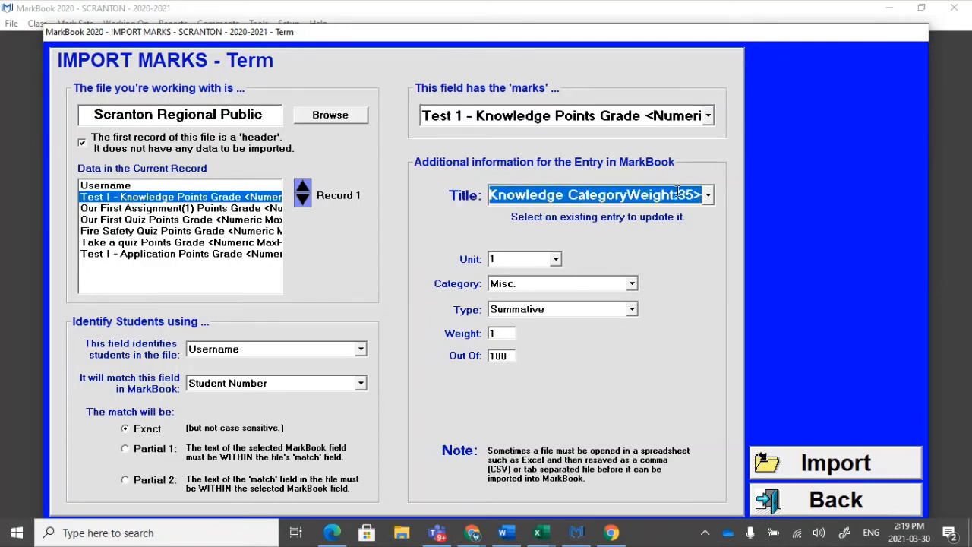
click(616, 193)
drag(615, 193, 412, 193)
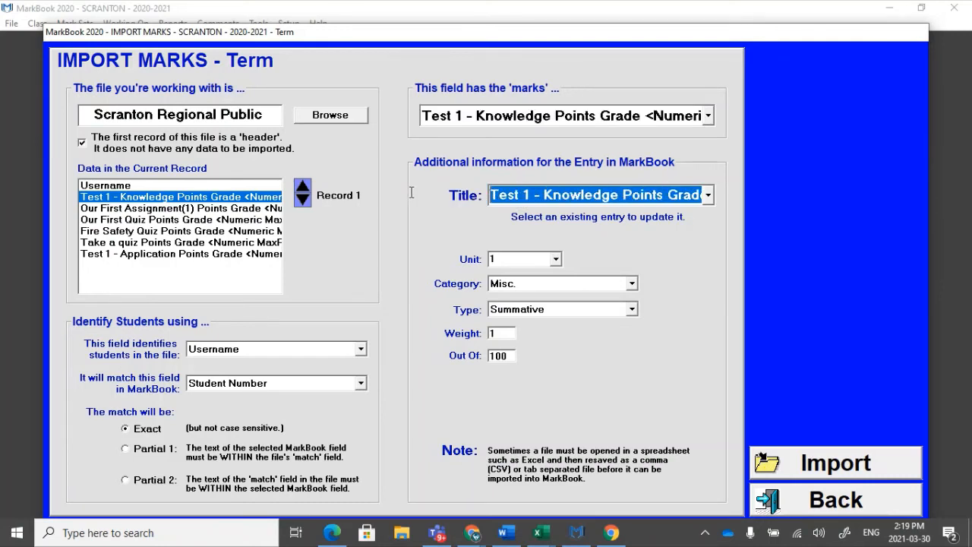
double_click(606, 195)
drag(605, 195, 679, 194)
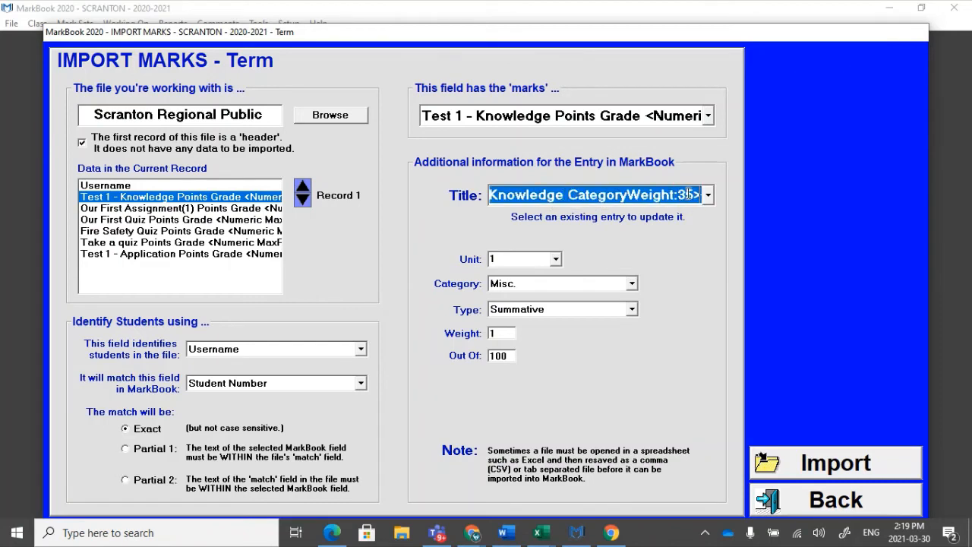
click(700, 193)
double_click(692, 194)
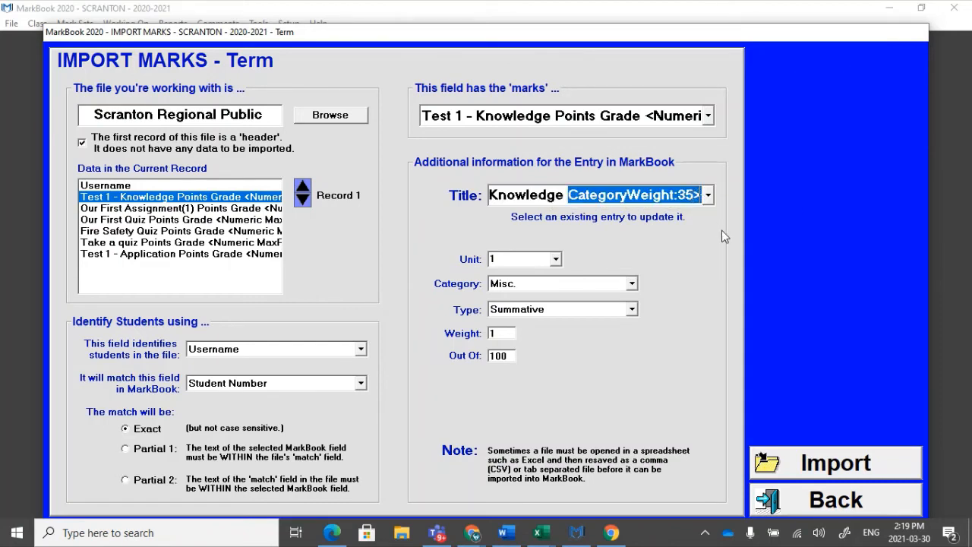
key(BackSpace)
key(BackSpace)
key(BackSpace)
key(BackSpace)
key(BackSpace)
key(BackSpace)
key(BackSpace)
key(BackSpace)
key(BackSpace)
key(BackSpace)
key(BackSpace)
key(BackSpace)
key(BackSpace)
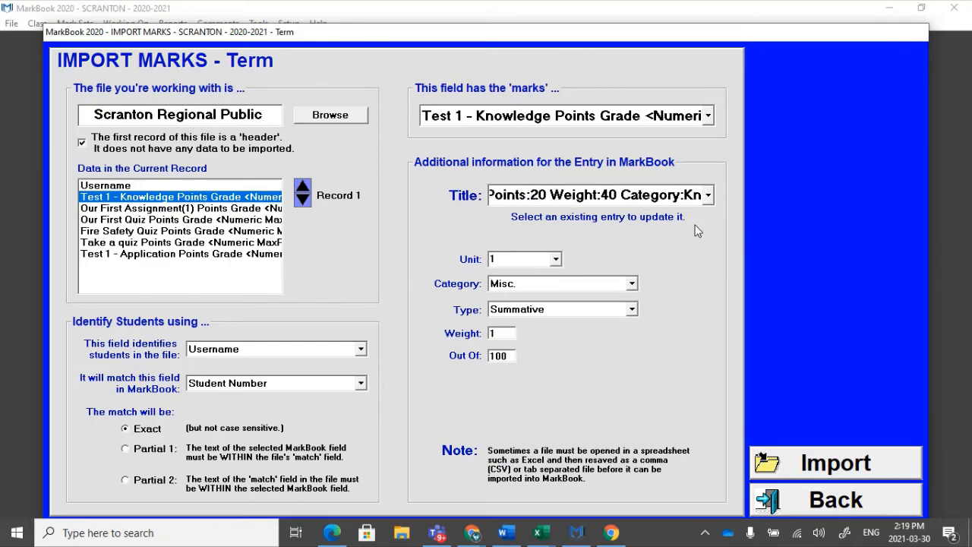
drag(500, 195, 752, 195)
key(BackSpace)
drag(528, 194, 770, 195)
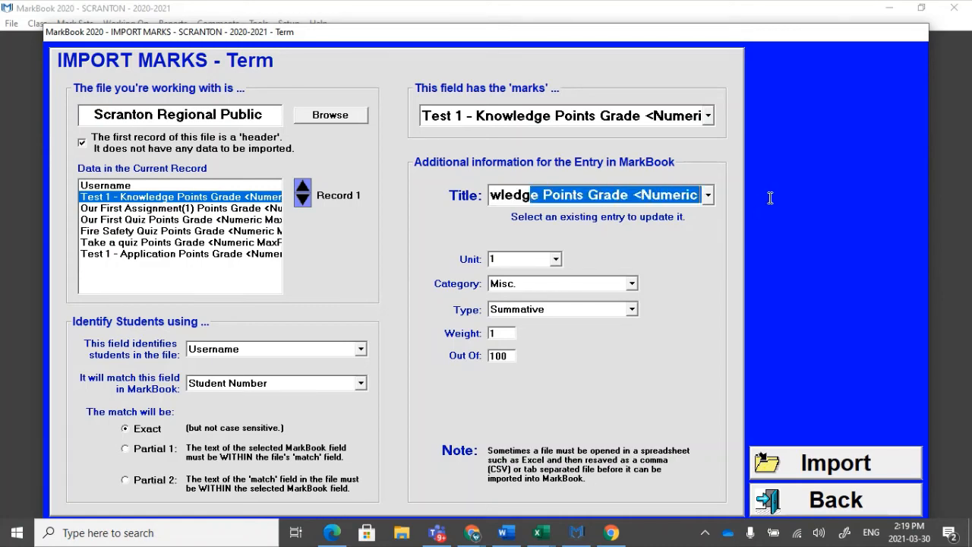
key(BackSpace)
key(BackSpace)
key(BackSpace)
key(BackSpace)
key(BackSpace)
key(BackSpace)
key(BackSpace)
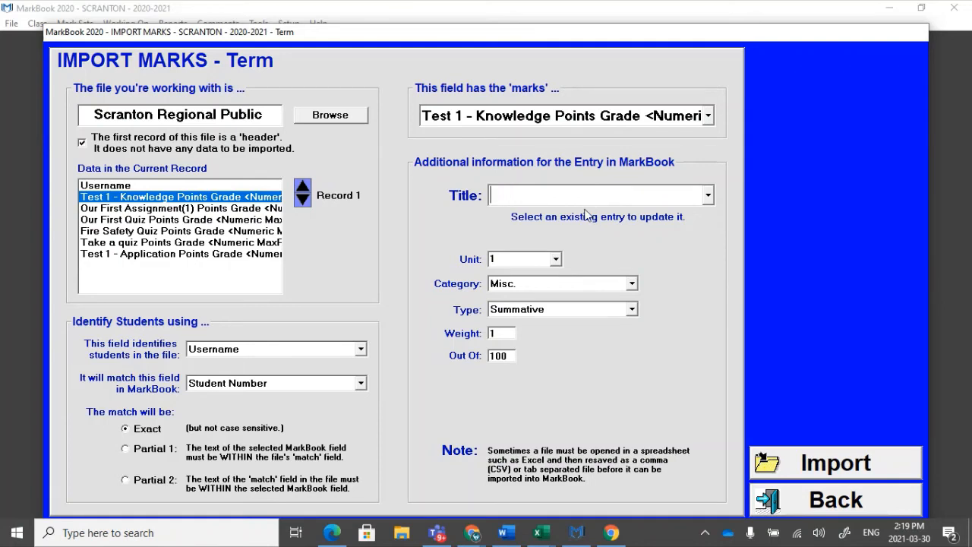
key(shift+Home)
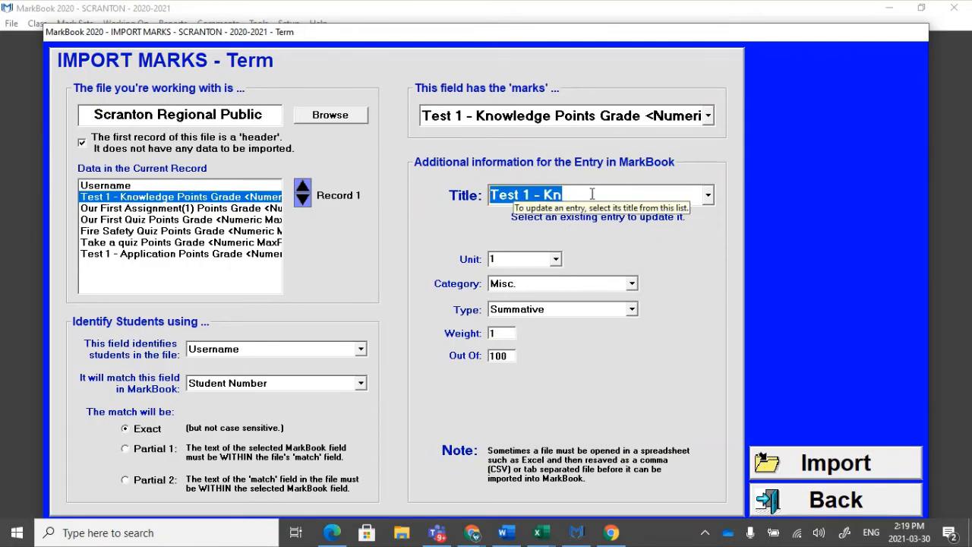
key(Left)
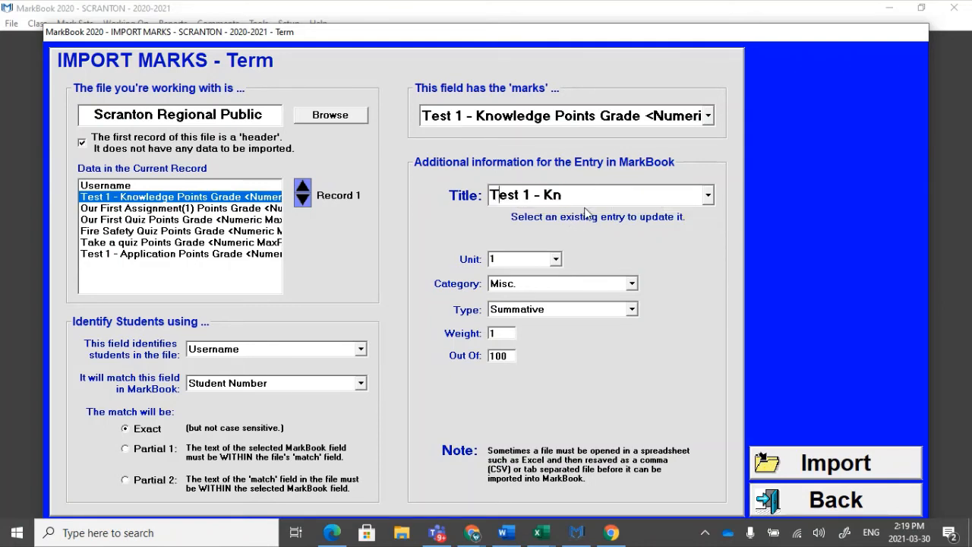
click(575, 191)
text(owledge)
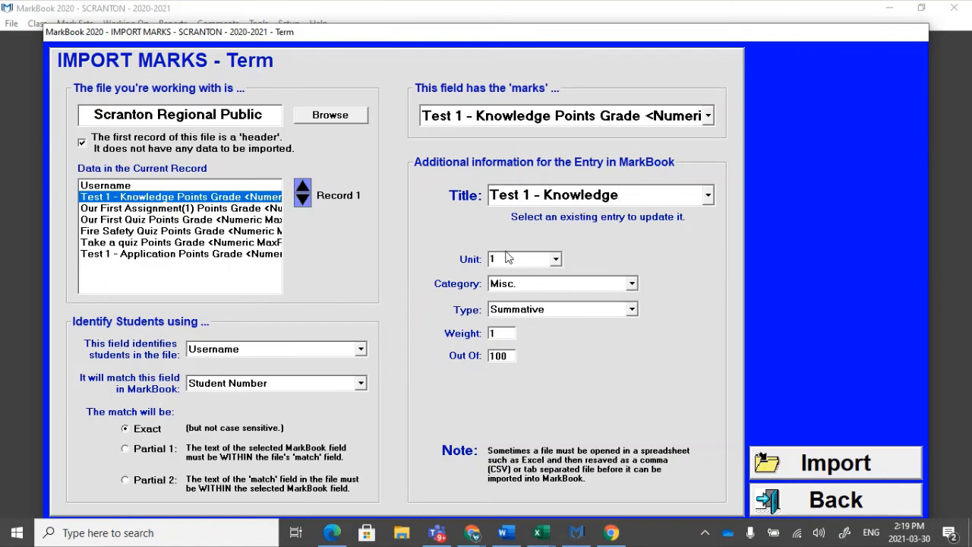
Use category Misc. and type Summative for the entry, and set its Out Of value to 10.
click(517, 285)
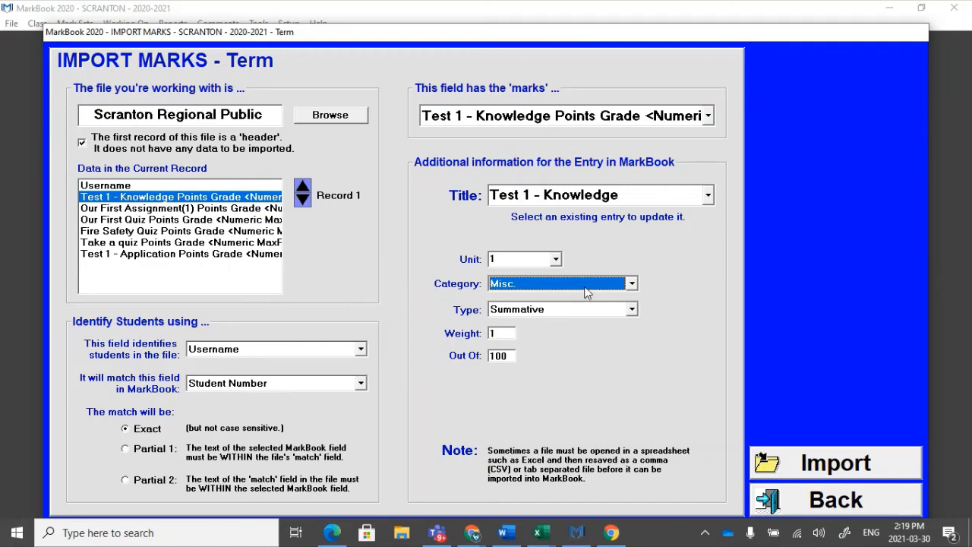
click(589, 318)
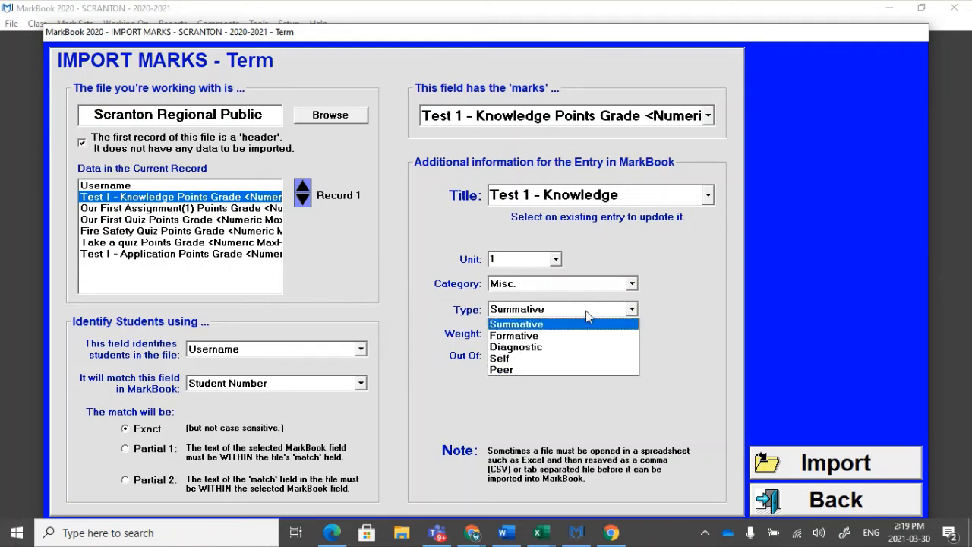
click(587, 312)
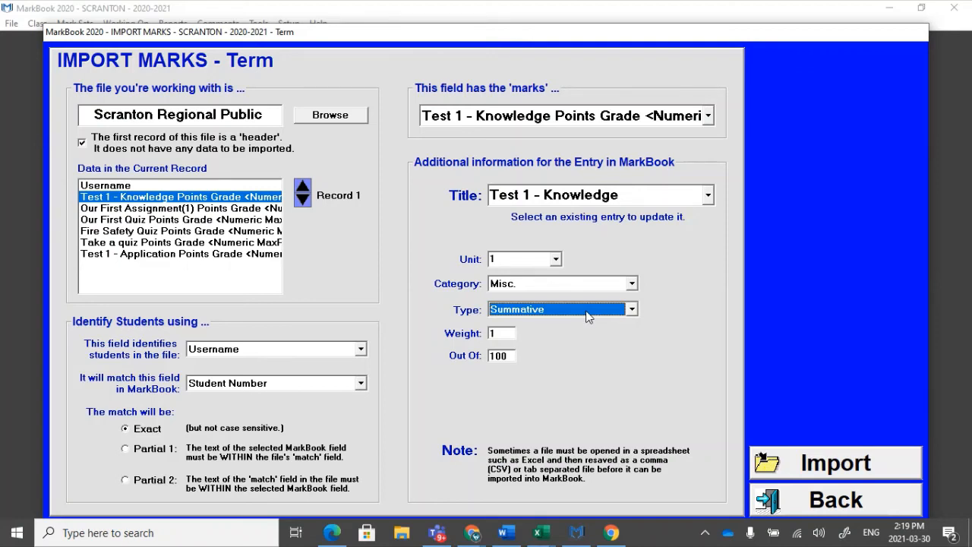
click(508, 354)
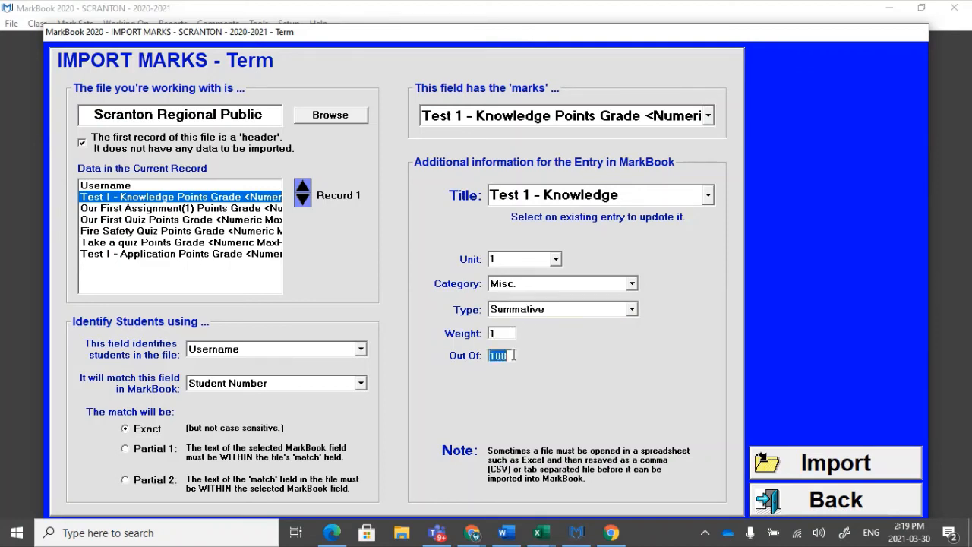
click(513, 356)
drag(514, 355, 484, 363)
text(10)
Import the Test 1 - Knowledge marks and dismiss the import messages.
click(804, 460)
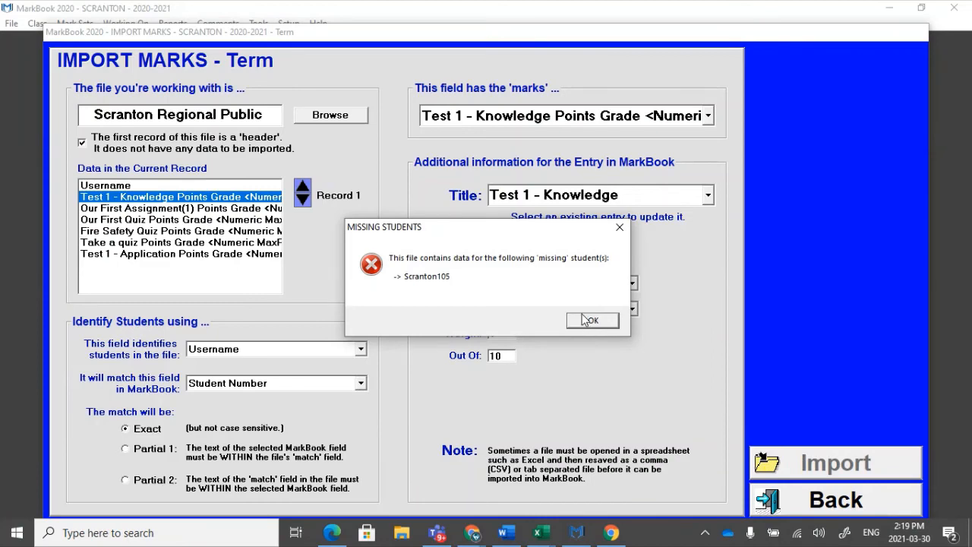
click(588, 321)
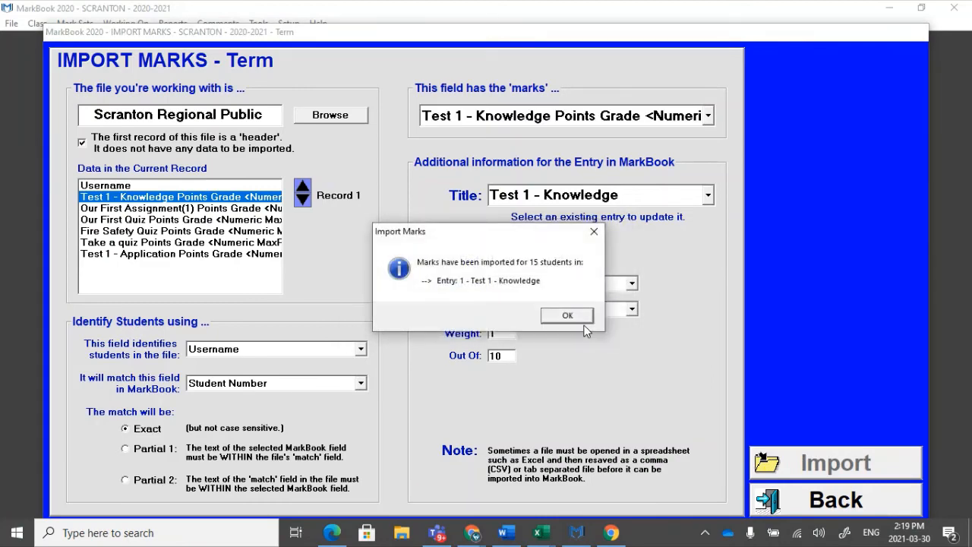
click(581, 319)
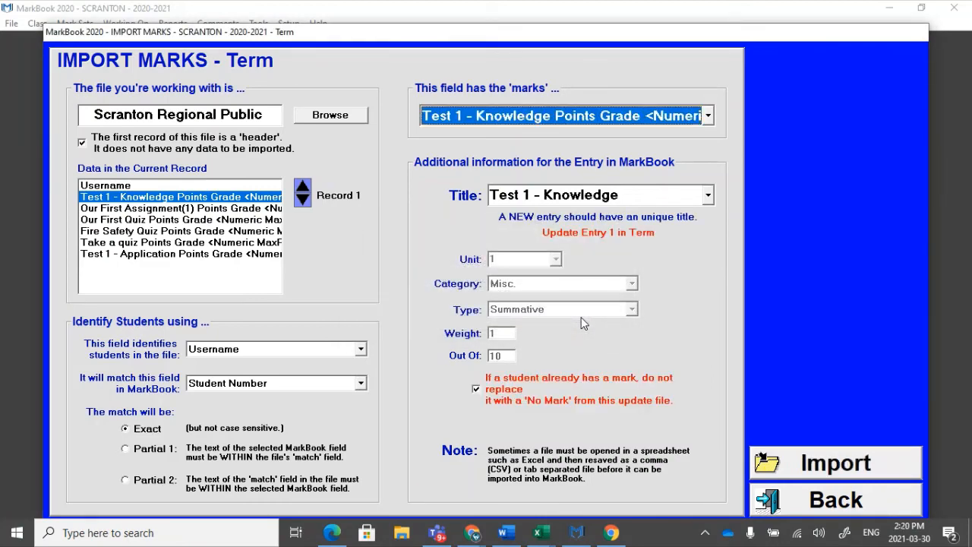
Choose the Our First Assignment(1) column as the marks field and title the entry "Our First Assignment".
click(143, 209)
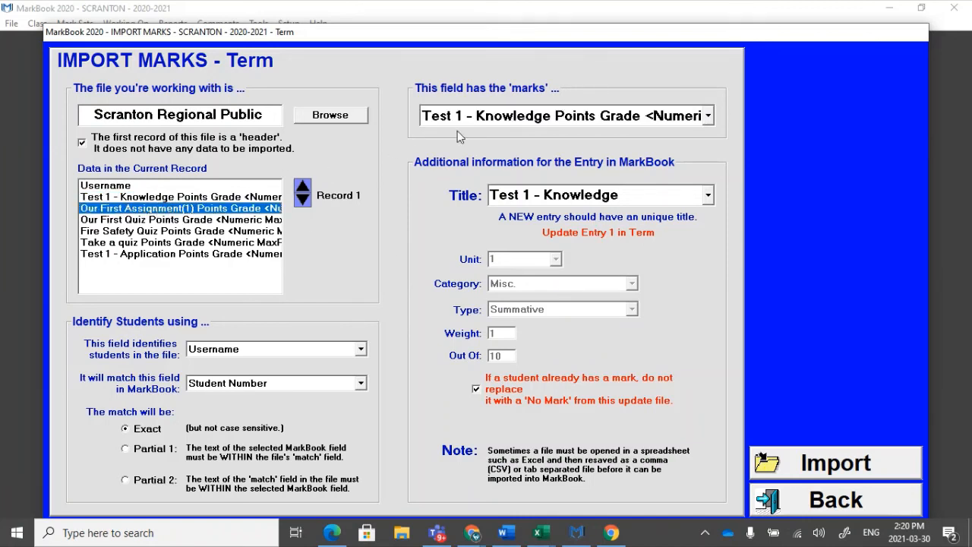
click(481, 115)
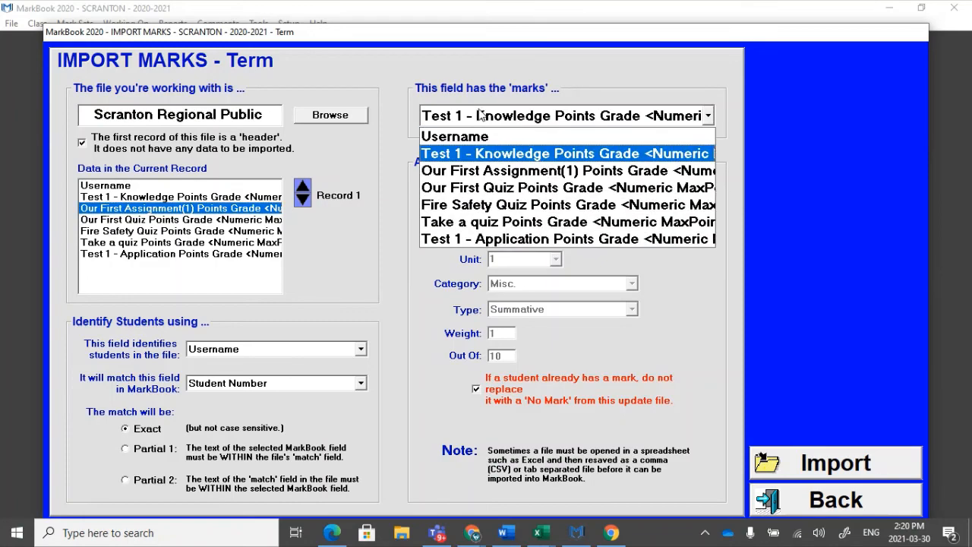
click(492, 172)
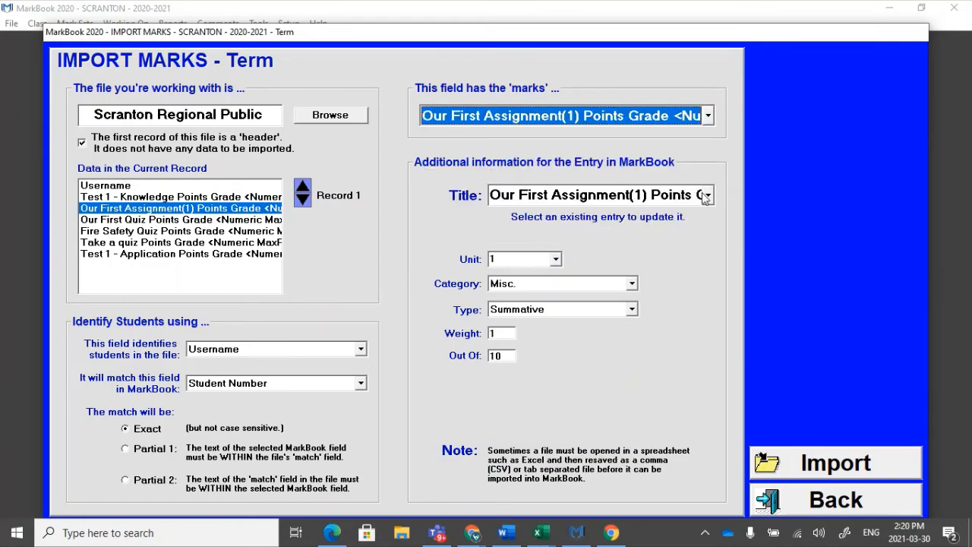
click(653, 196)
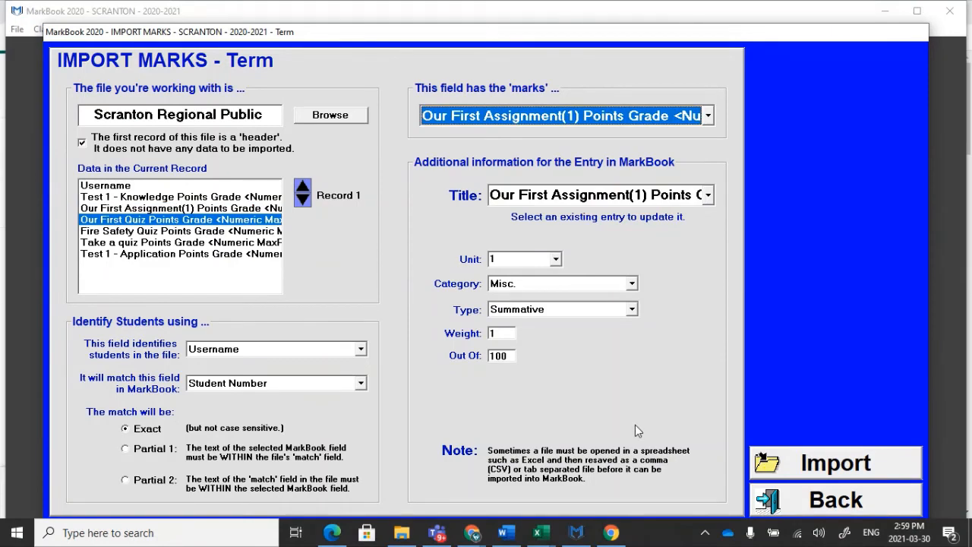
click(649, 194)
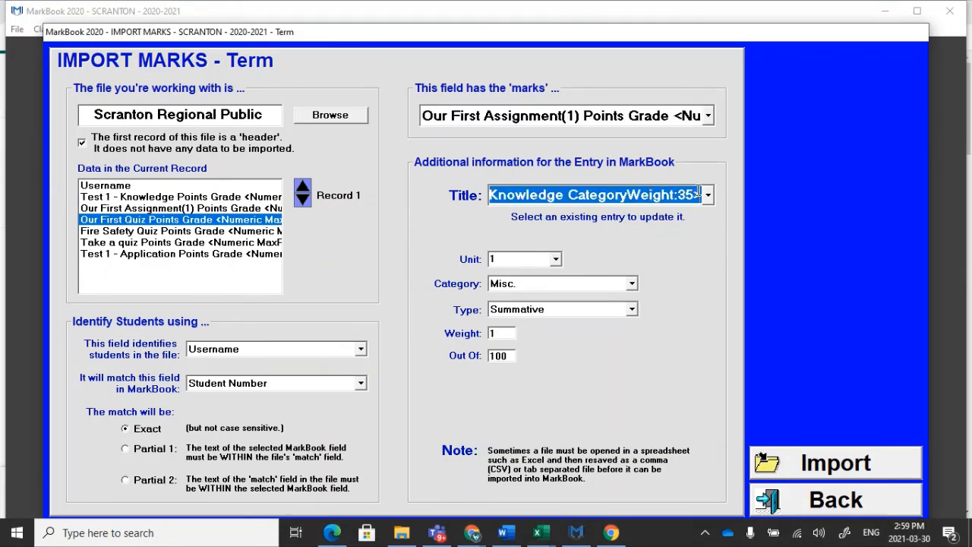
key(BackSpace)
text(Our)
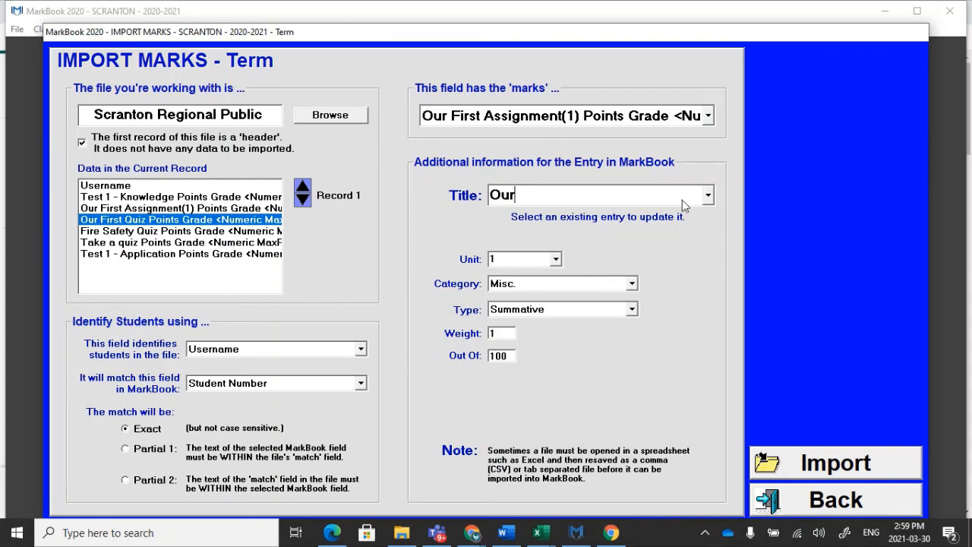
text( Firs t Assignment)
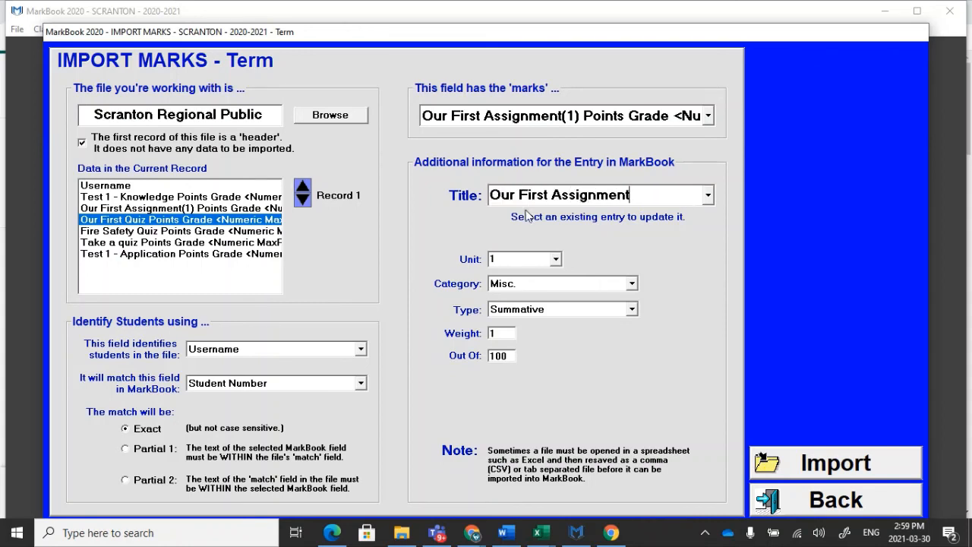
Import the Our First Assignment marks with an Out Of value of 10, and return to the class screen.
double_click(508, 360)
key(Return)
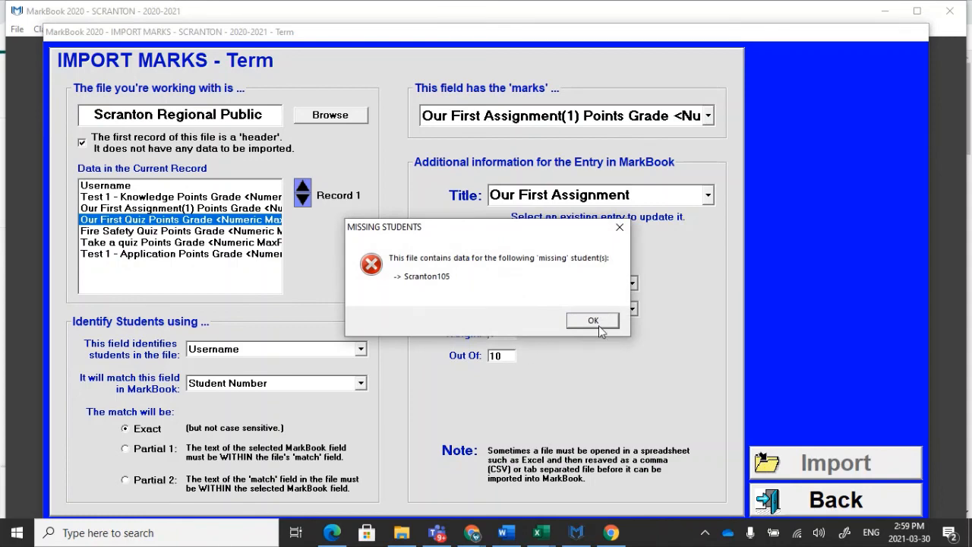
click(596, 322)
click(586, 320)
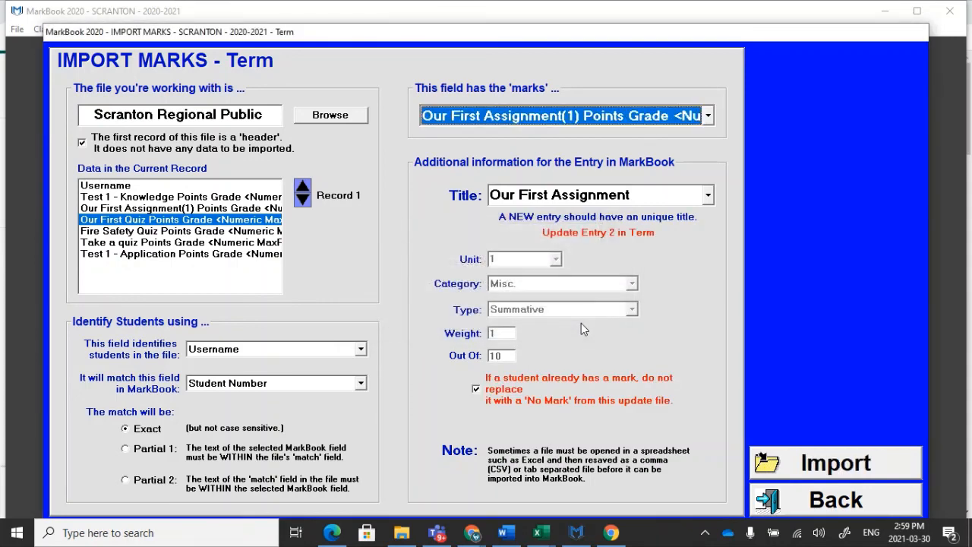
click(796, 505)
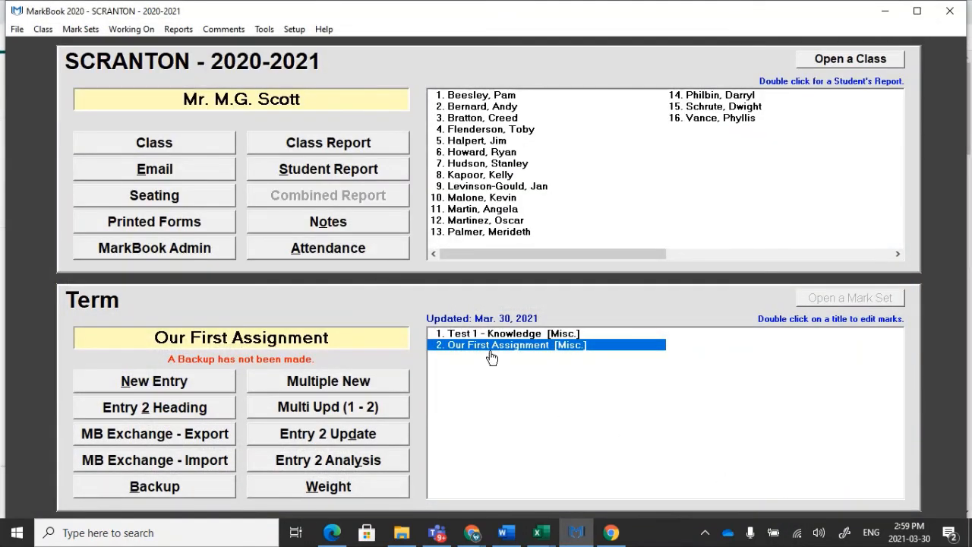